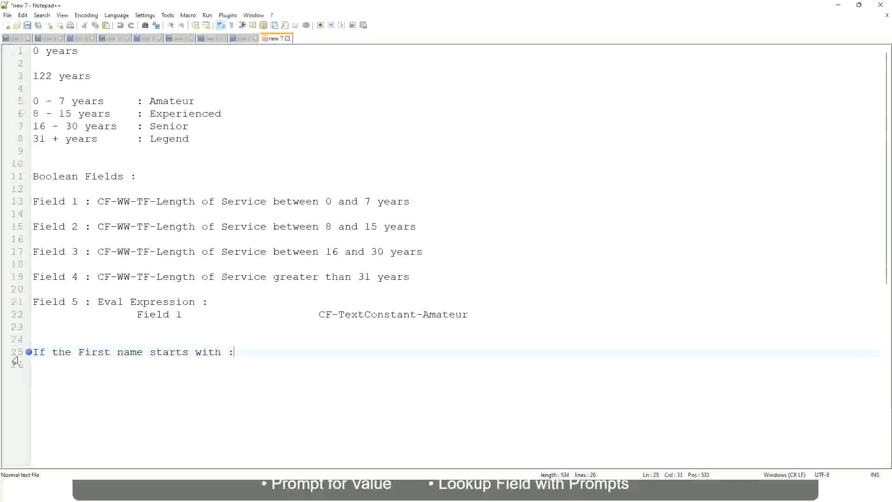
- Complete the first-name rule with the letter range "A - G :" and the value A Listers
type("A ")
type("- G")
type(": ")
type("A ll")
type("sters")
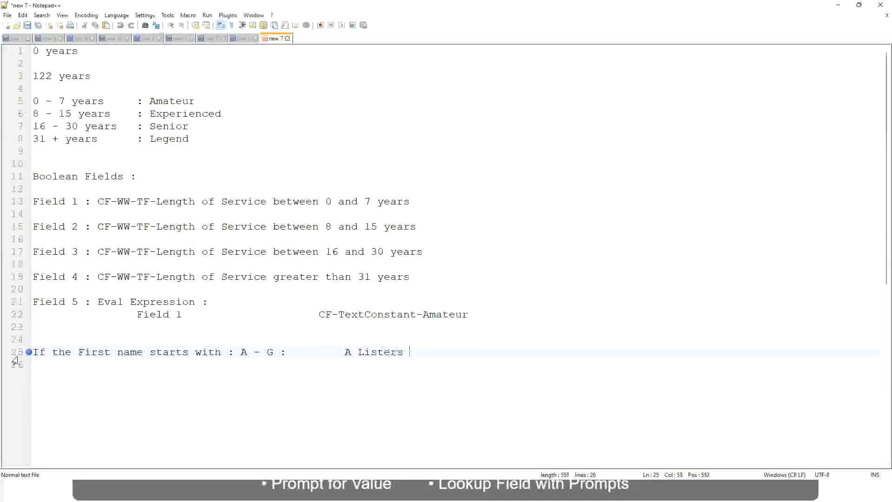
- Enclose A Listers in double quotation marks
key("Left")
key("ctrl+Left")
key("ctrl+Left")
type("\"\"")
key("Right")
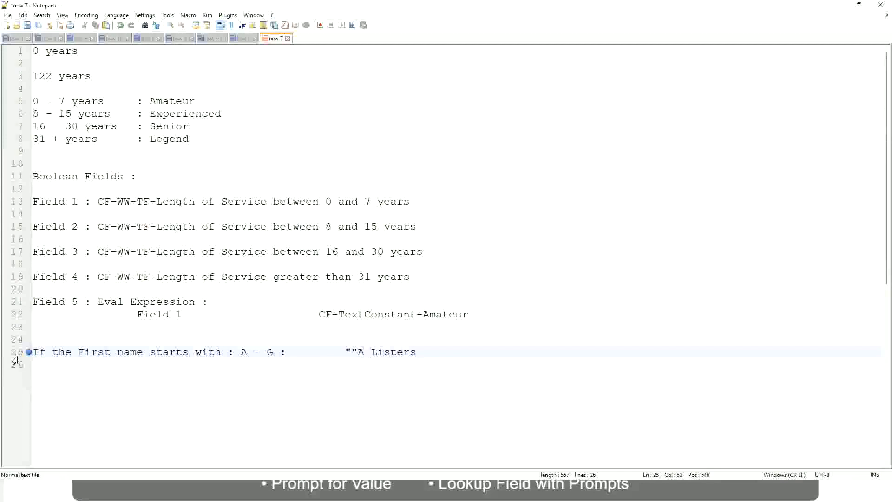
key("Left")
key("BackSpace")
key("Right")
key("Right")
key("Right")
key("Right")
key("Right")
key("Right")
key("Right")
key("Right")
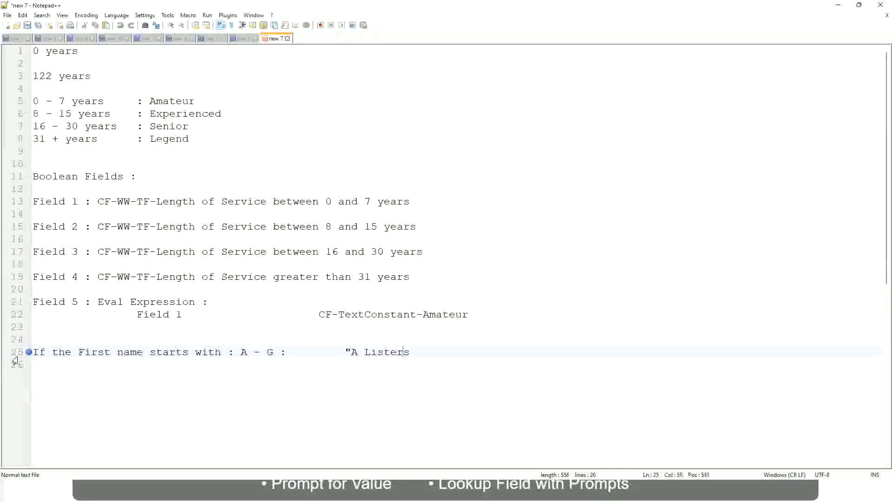
key("Right")
key("Return")
type("\"")
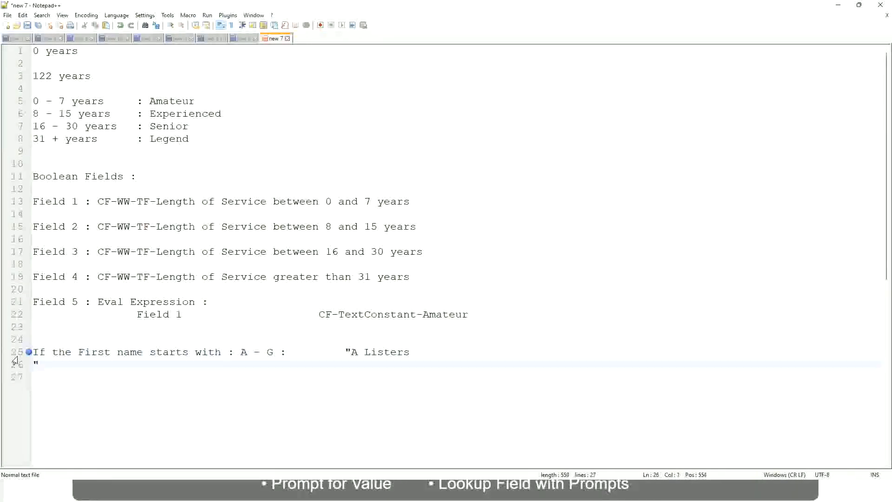
key("BackSpace")
key("BackSpace")
type("\"")
- Add a second rule line for H - P with a colon and the value "His Majesty", aligned under the first rule
key("Return")
type("B")
key("BackSpace")
type("H -")
type("P")
key("Tab")
key("Tab")
key("Tab")
key("Tab")
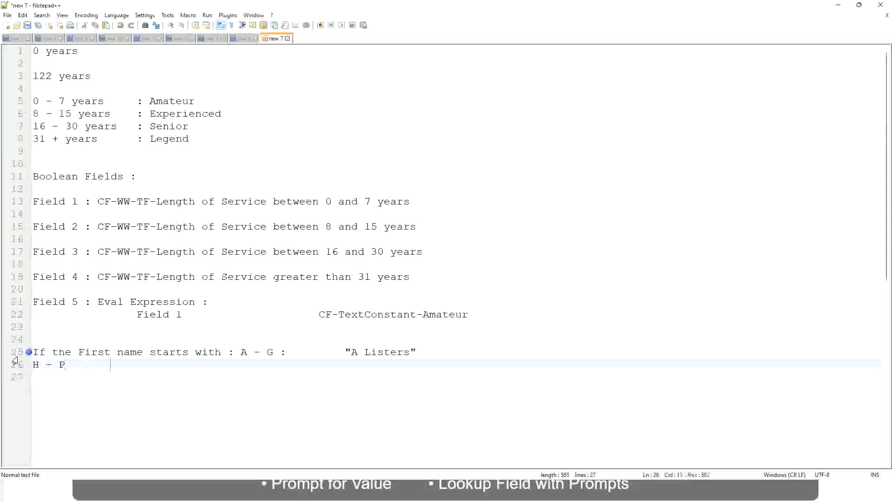
key("Tab")
key("Tab")
key("Tab")
key("Tab")
key("Tab")
type(":")
key("Tab")
key("Tab")
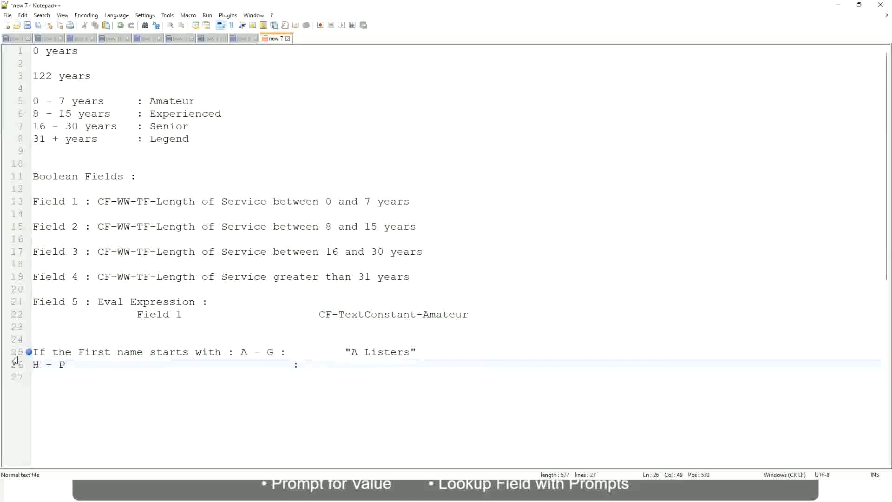
type("\"His Majesty")
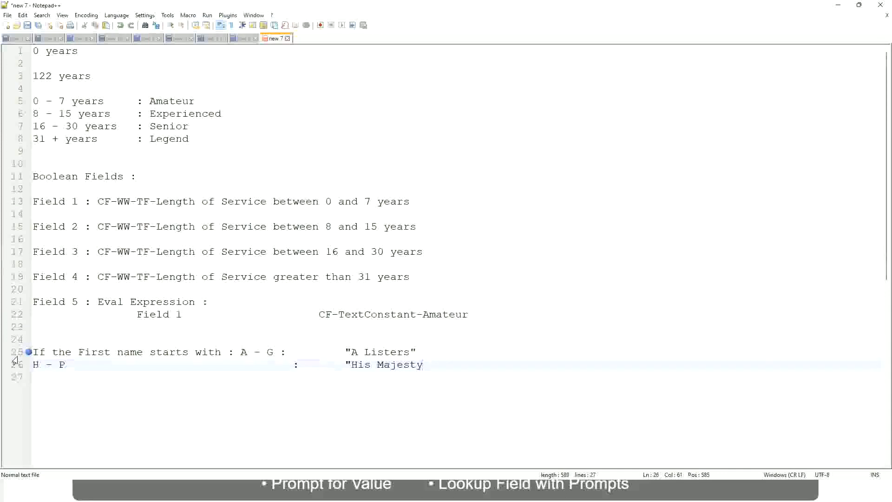
type("\"")
- Add a third rule line for L - Z with a colon and the value "Lords", aligned under the lines above
key("Return")
type("L ")
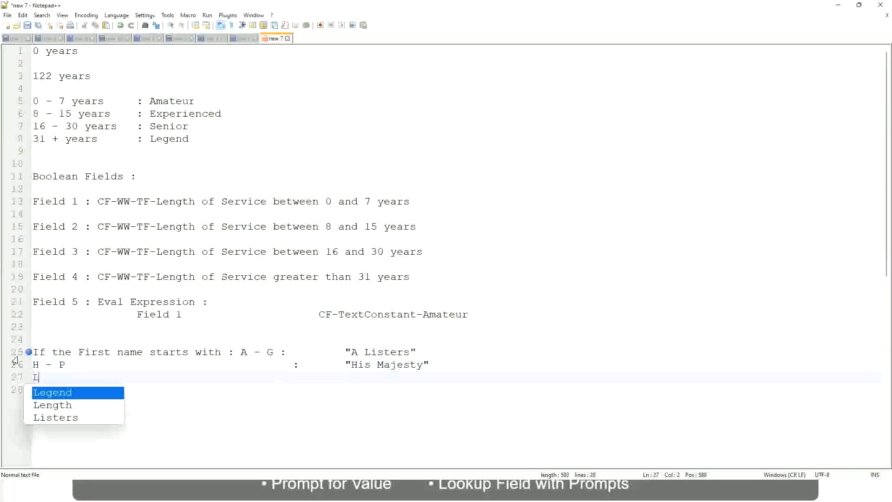
type("- Z")
key("Tab")
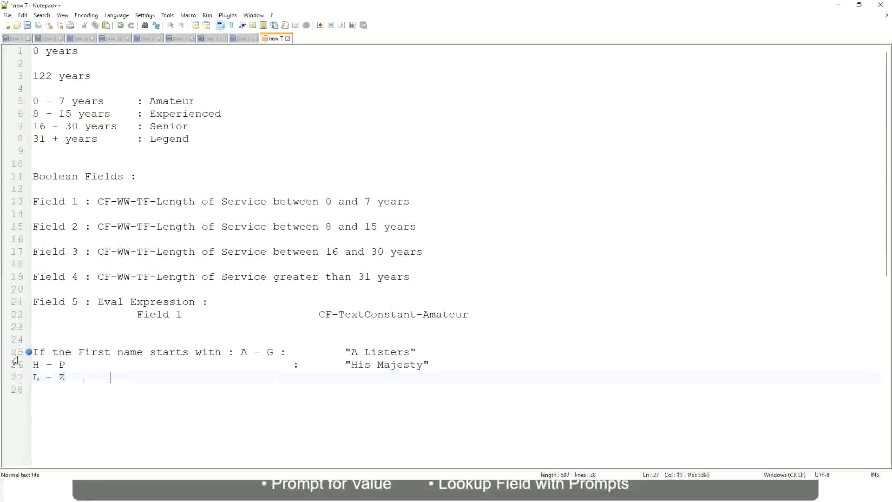
key("Tab")
type(":")
key("Tab")
key("Tab")
type("\"Lords")
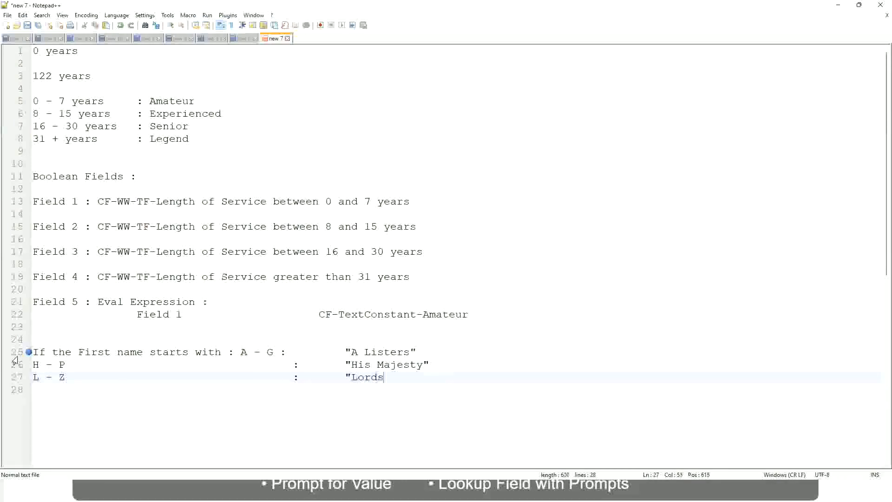
type("\"\"")
key("BackSpace")
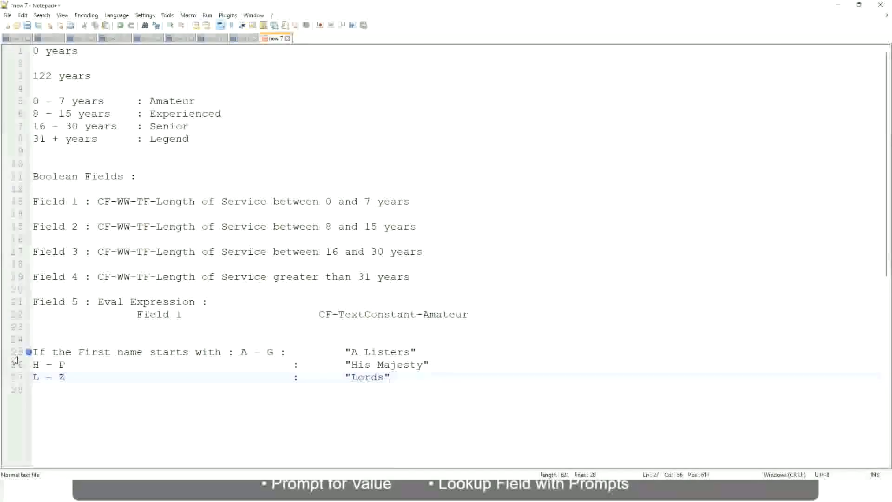
- Replace the three first-name rule lines with a single line beginning "If"
left_click(398, 377)
left_click_drag(387, 378, 425, 352)
left_click(367, 351)
left_click(402, 367)
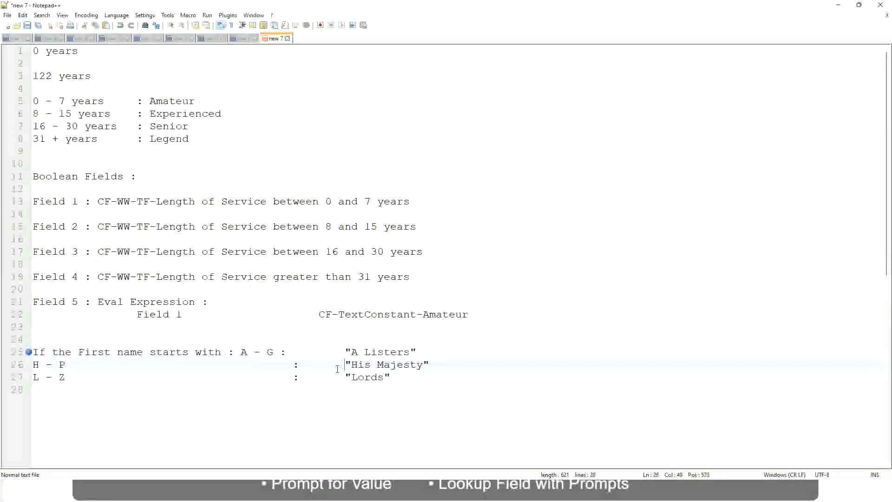
left_click_drag(403, 381, 32, 352)
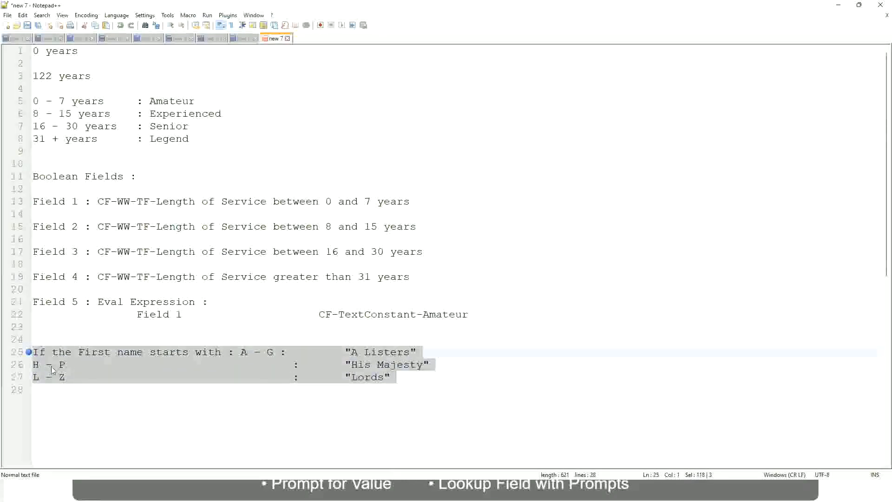
type("If ")
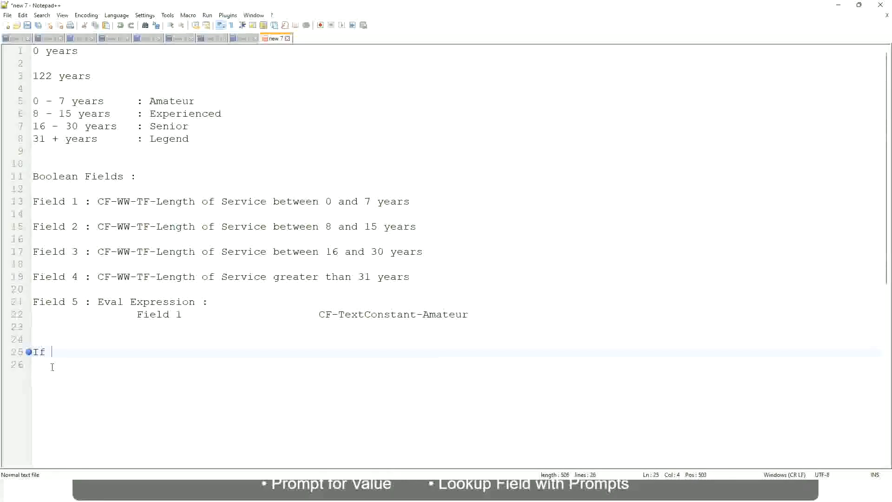
type("Prior E")
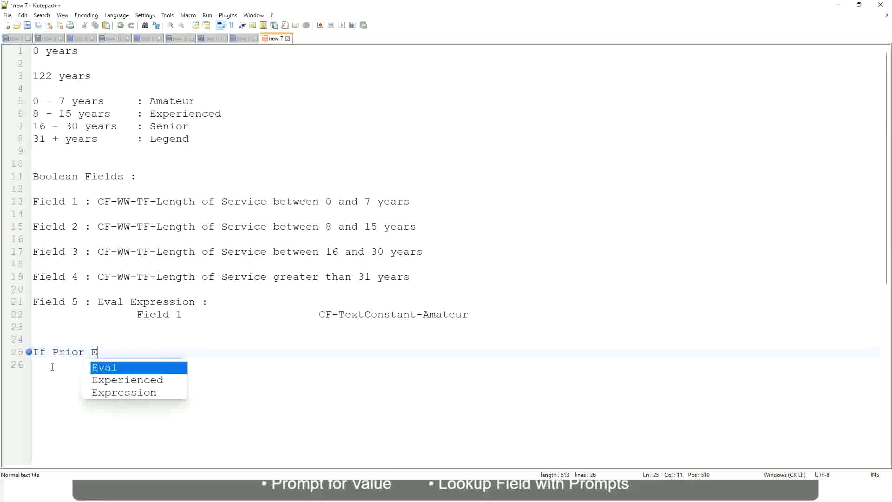
type("xperience")
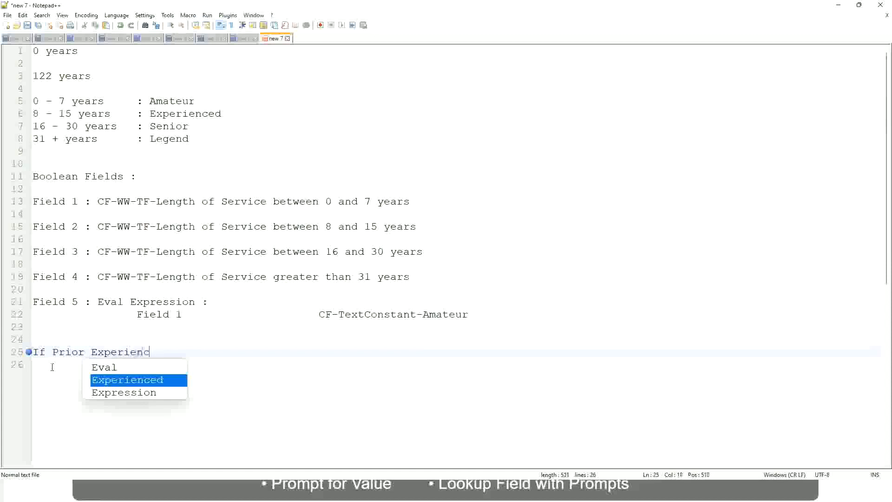
key("BackSpace")
key("BackSpace")
key("BackSpace")
key("BackSpace")
key("BackSpace")
key("BackSpace")
key("BackSpace")
key("BackSpace")
key("BackSpace")
key("BackSpace")
key("BackSpace")
key("BackSpace")
key("BackSpace")
key("BackSpace")
key("BackSpace")
key("BackSpace")
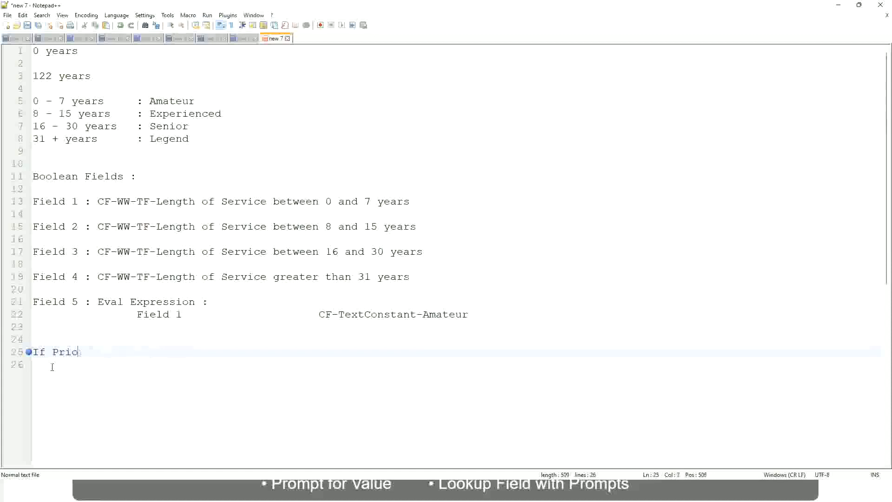
type("Job Profile is ")
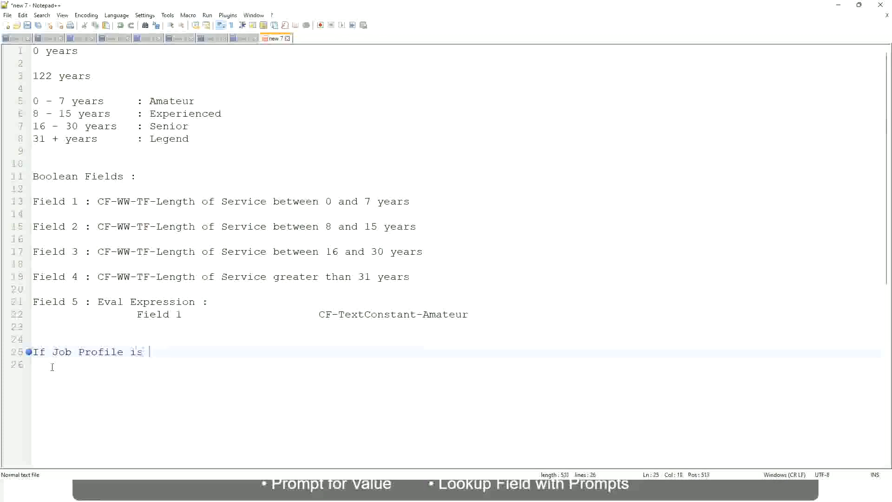
type(": Manager")
key("BackSpace")
key("BackSpace")
key("BackSpace")
key("BackSpace")
key("BackSpace")
key("BackSpace")
key("BackSpace")
key("BackSpace")
key("BackSpace")
key("BackSpace")
key("BackSpace")
key("BackSpace")
key("BackSpace")
key("BackSpace")
key("BackSpace")
key("BackSpace")
key("BackSpace")
key("BackSpace")
key("BackSpace")
key("BackSpace")
- Write the condition "Management Level is Manager or Above" after "If", followed by tab spacing and "Proposed Allowance Plan : Car Allowance"
type("Manage")
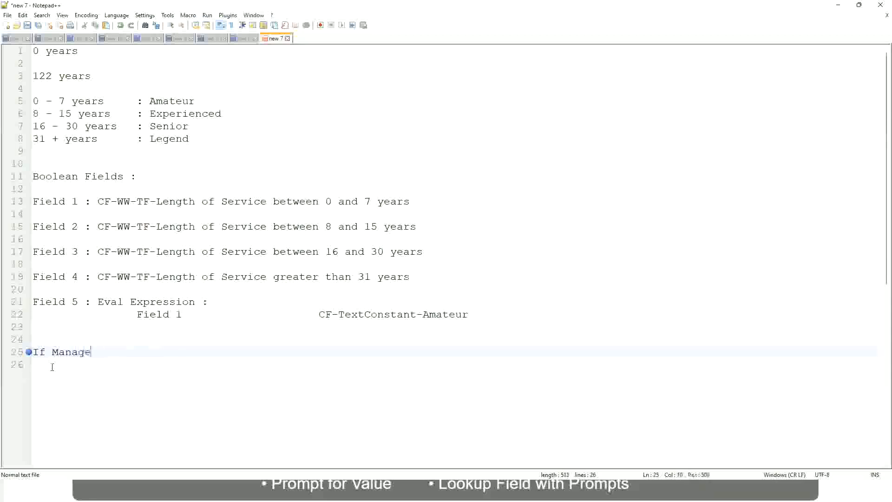
type("ment Level is Manager ")
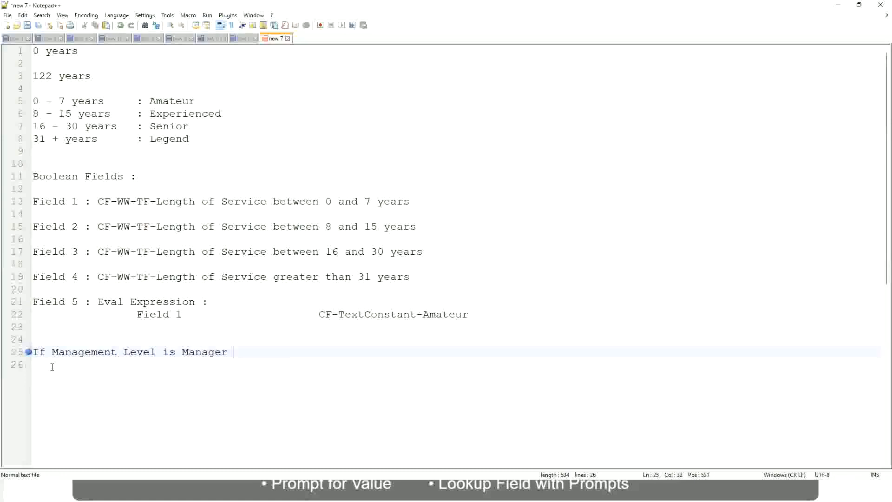
type("or Above")
key("Tab")
key("Tab")
key("Tab")
key("Tab")
type("Proposed")
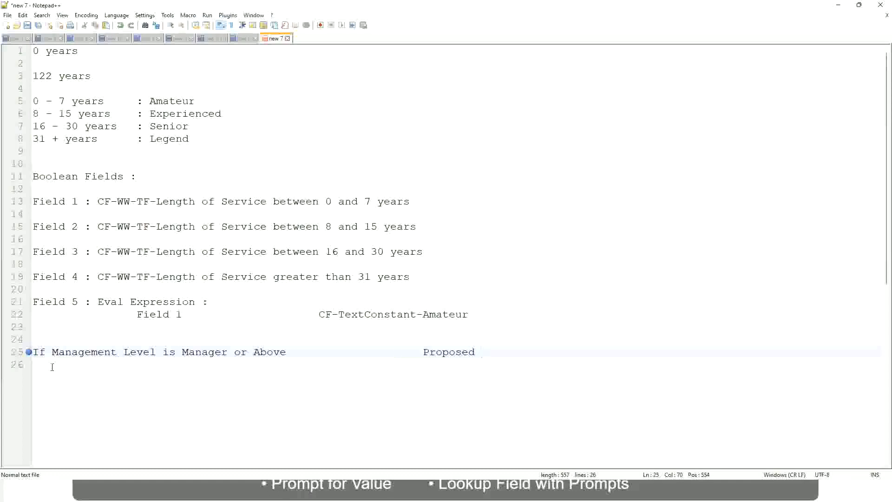
type("Allowance Plan")
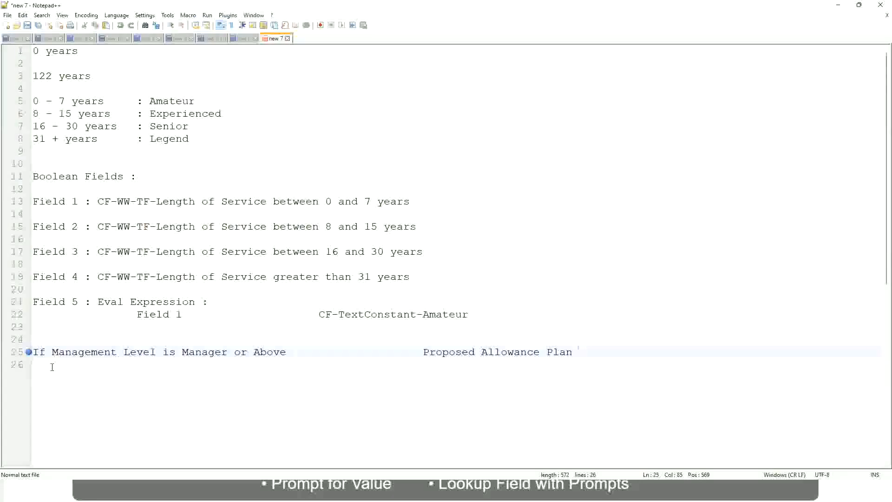
type(": Car Allowance")
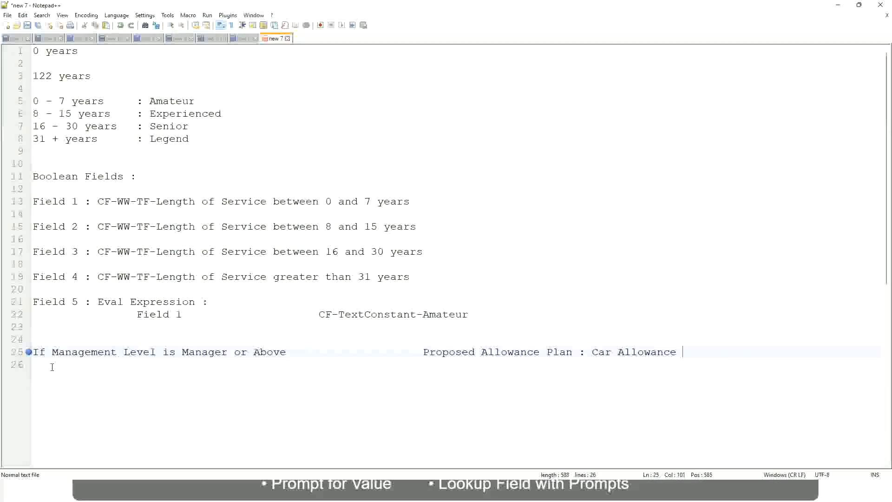
- Begin a second rule line with "If Management Level is" and remove "or Above" from the Manager rule
key("Return")
type("If Management Level is")
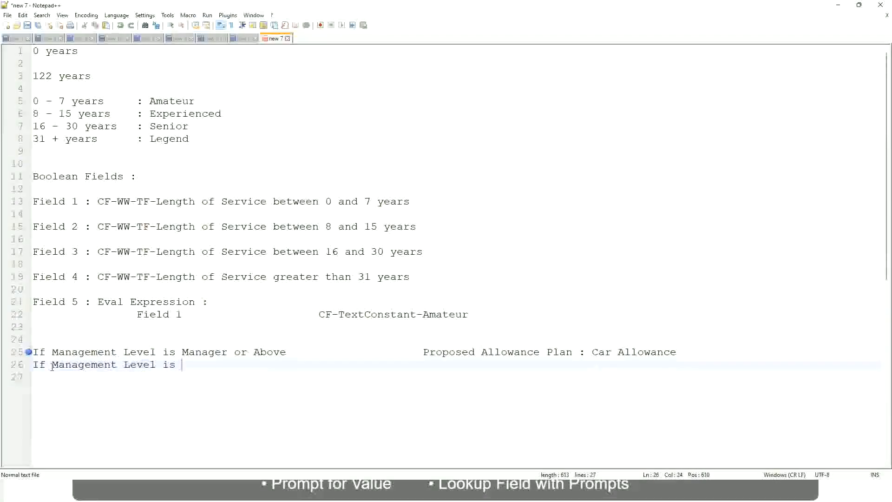
key("Up")
key("Right")
key("Right")
key("Right")
key("Right")
key("Right")
key("Right")
key("Right")
key("shift+Right")
key("shift+Right")
key("shift+Right")
key("shift+Right")
key("shift+Right")
key("shift+Right")
key("shift+Right")
key("shift+Right")
key("shift+Right")
key("Delete")
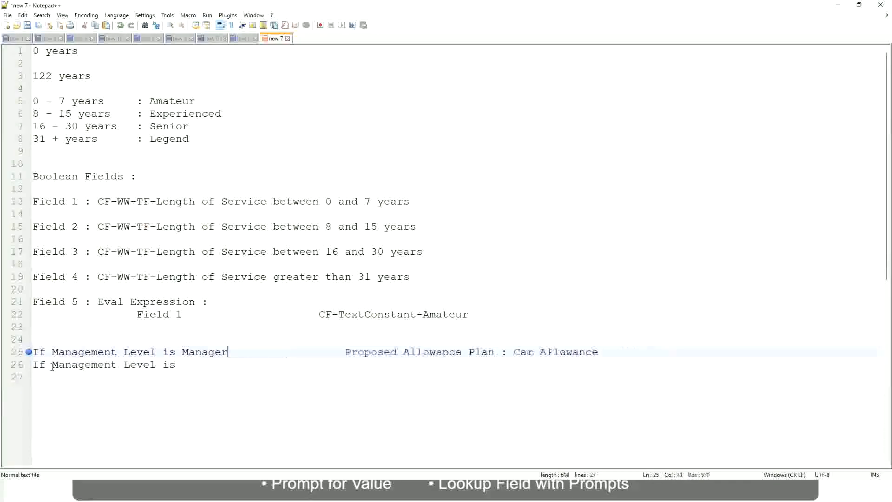
- Complete the second rule line with Director and the aligned value Executive Allowance
key("Down")
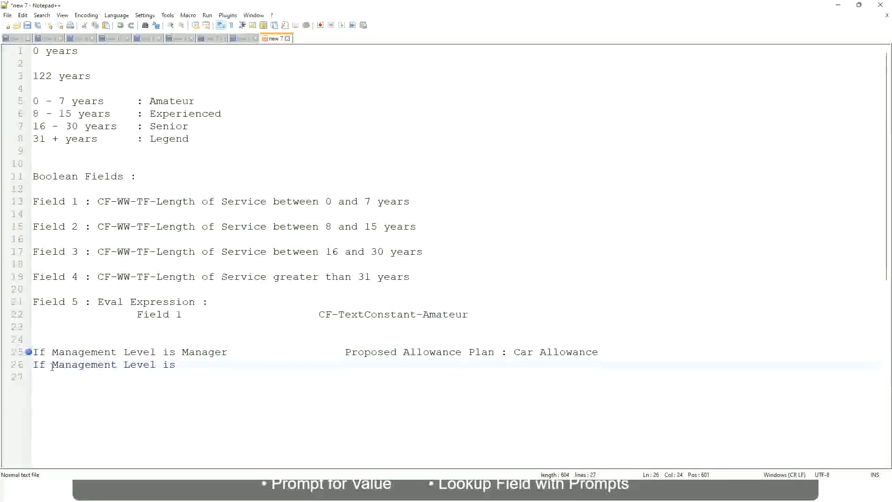
type("Director")
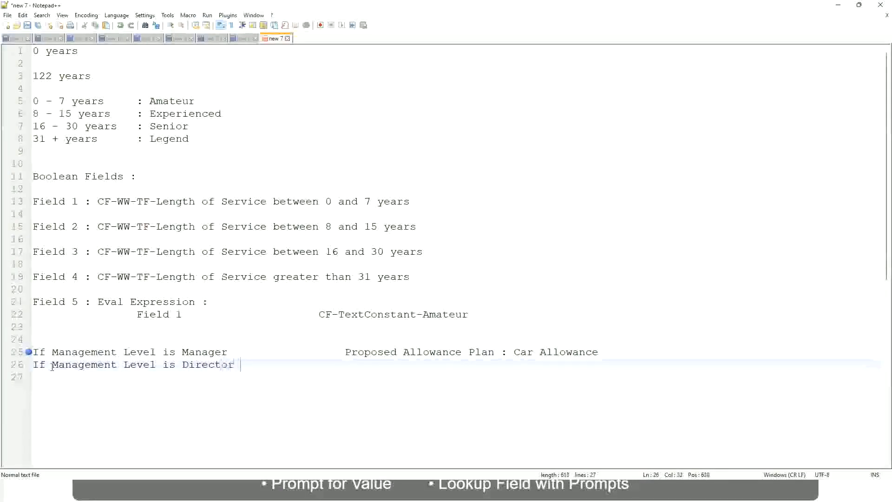
key("Tab")
key("Tab")
key("Tab")
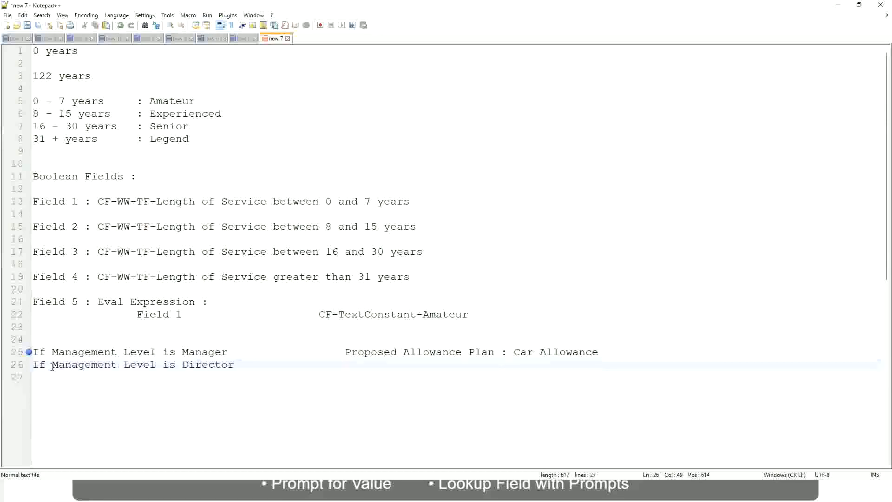
type("Executive Allo")
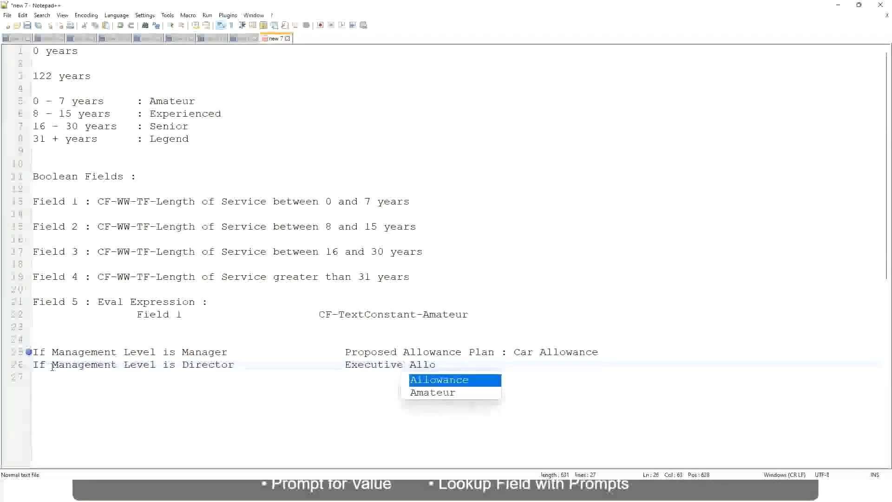
key("Return")
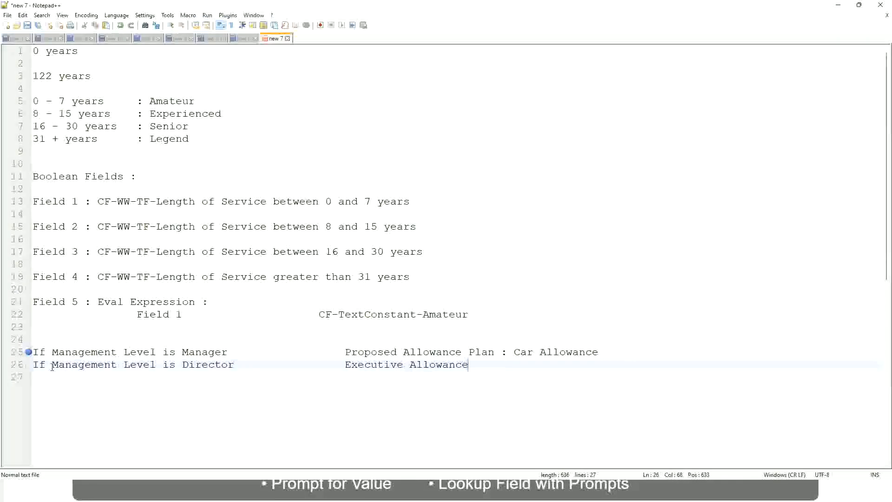
- Begin a third rule line reading "If Management Level is" below the Director rule
key("Return")
type("If Mana")
key("Return")
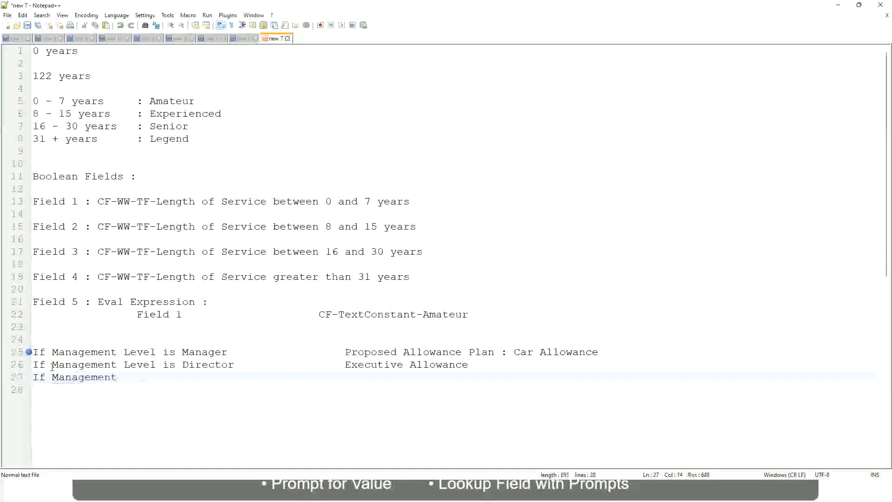
type("le")
key("BackSpace")
key("BackSpace")
type("le")
key("BackSpace")
key("BackSpace")
type("Le")
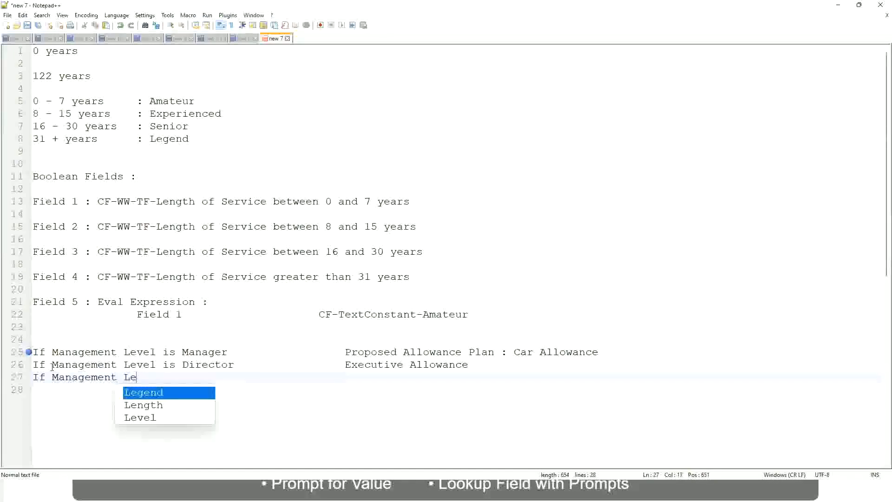
key("Down")
key("Down")
key("Return")
type("is ")
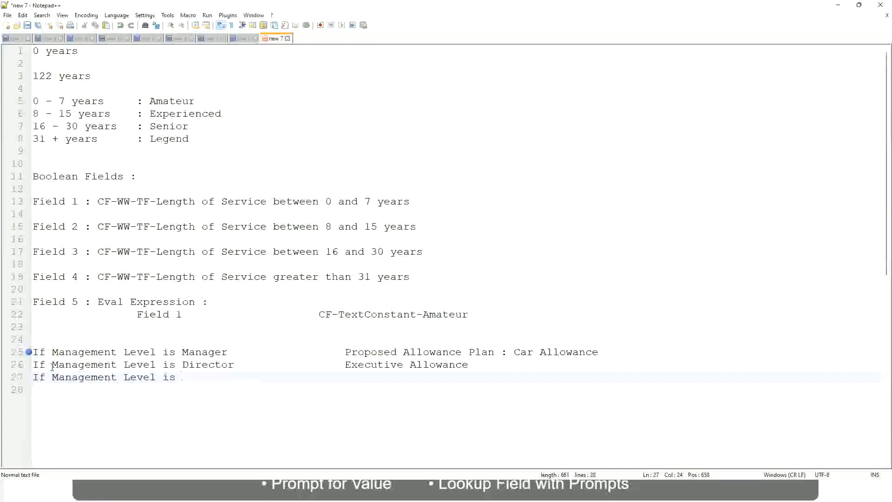
- Complete the third rule line with CEO and the aligned value CEO Allowance
type("CEO")
key("Tab")
key("Tab")
type("CEO Allowance")
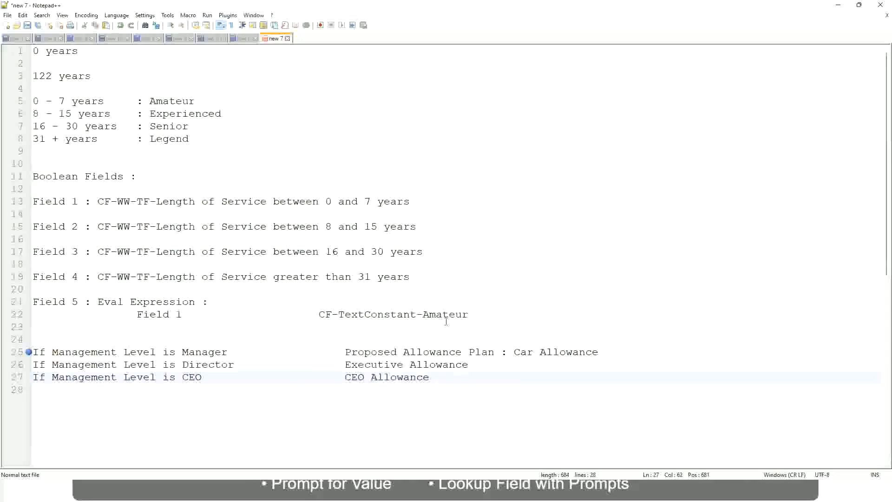
- Highlight the text "Car Allowance" in the Manager rule
left_click(514, 351)
left_click_drag(513, 351, 599, 348)
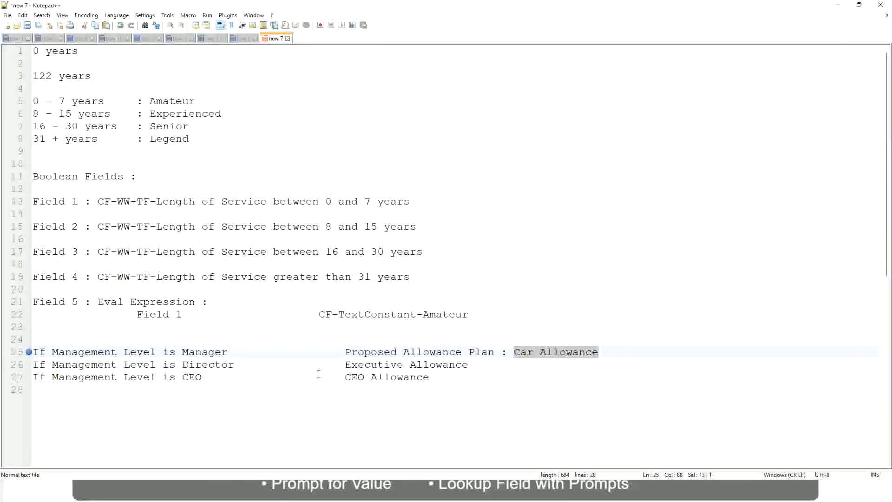
- Replace the Manager rule's text "Proposed Allowance Plan : Car Allowance" with "First Line Manager"
left_click(315, 352)
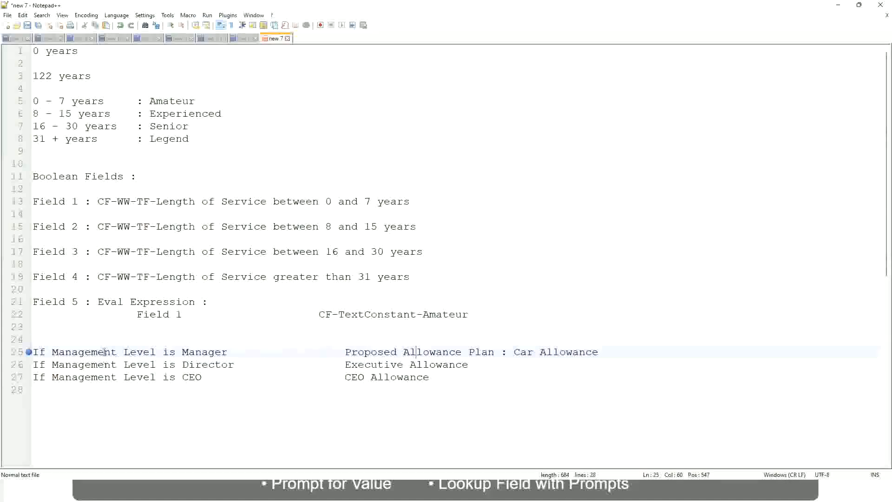
left_click(182, 351)
left_click_drag(346, 351, 611, 349)
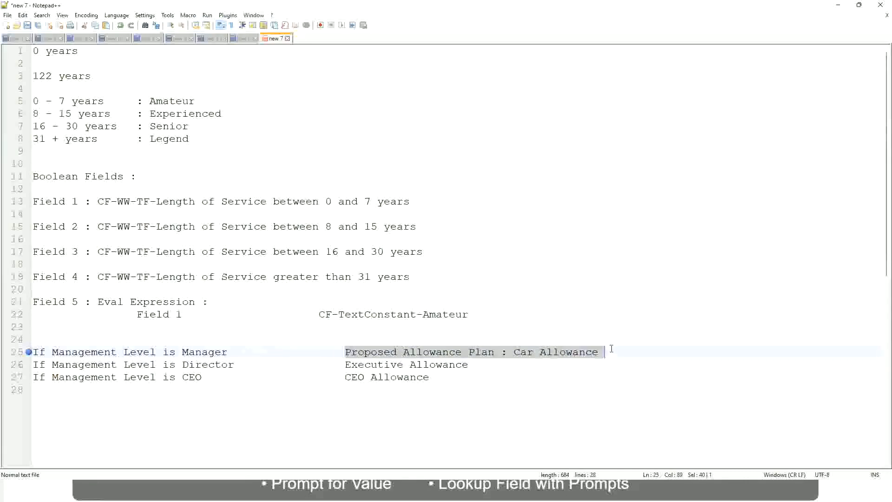
type("Managers")
key("BackSpace")
key("BackSpace")
key("BackSpace")
key("BackSpace")
key("BackSpace")
key("BackSpace")
key("BackSpace")
key("BackSpace")
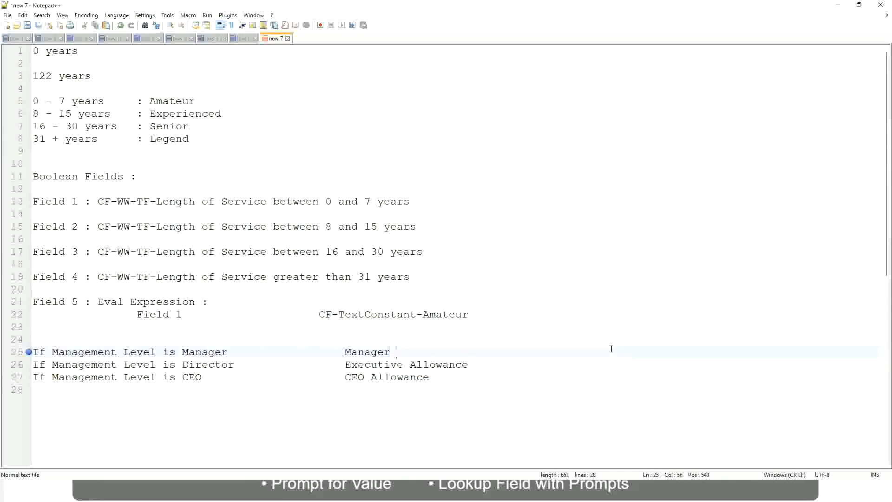
type("First Line Ma")
type("nager")
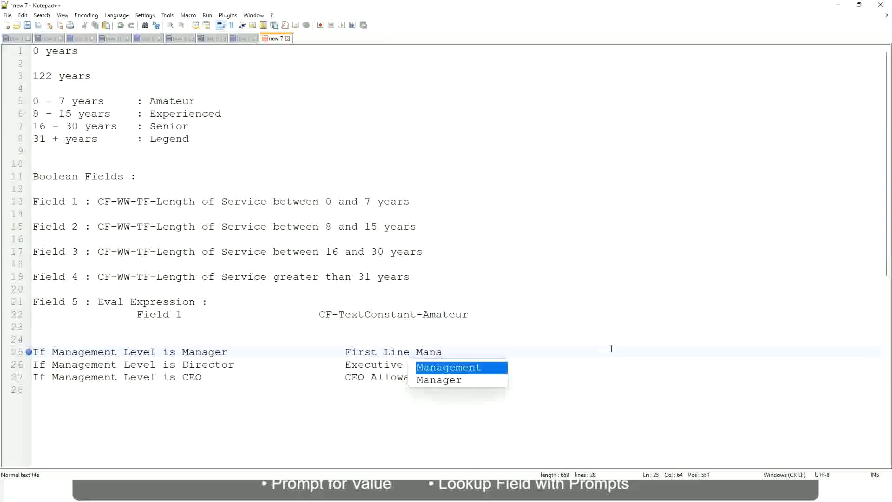
- Insert "Name of the" before "First Line Manager" in the Manager rule
key("Left")
key("Left")
key("Left")
key("Left")
key("Left")
key("Left")
key("Left")
key("Left")
key("Left")
key("Left")
key("Left")
key("Left")
key("Left")
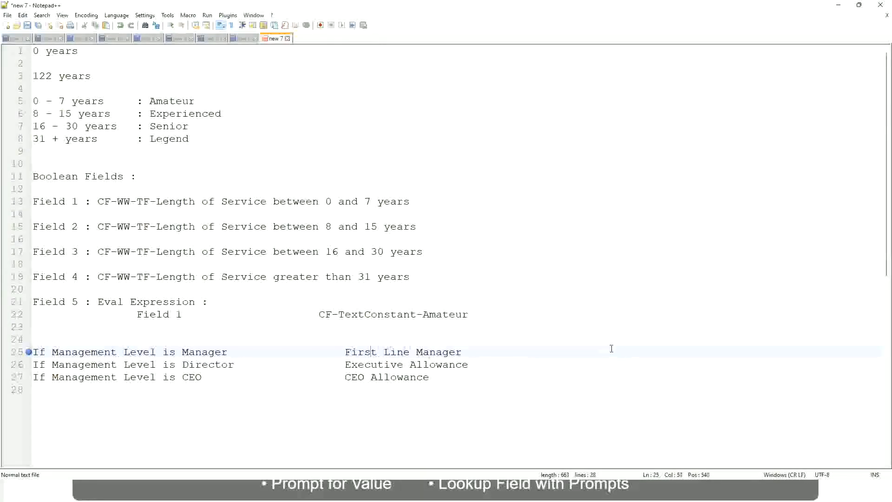
type("Name of the")
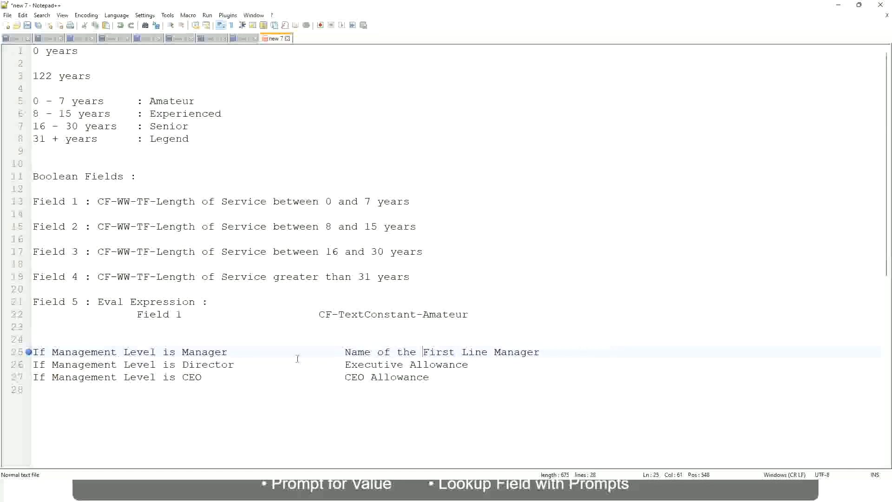
- Replace "Executive Allowance" in the Director rule with the opening words "Name of"
left_click_drag(346, 364, 468, 364)
type("Name")
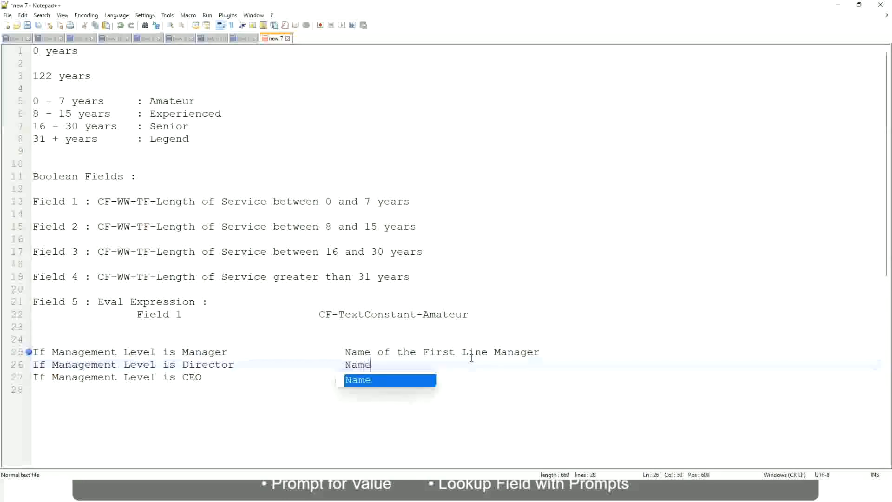
key("Escape")
type("of ")
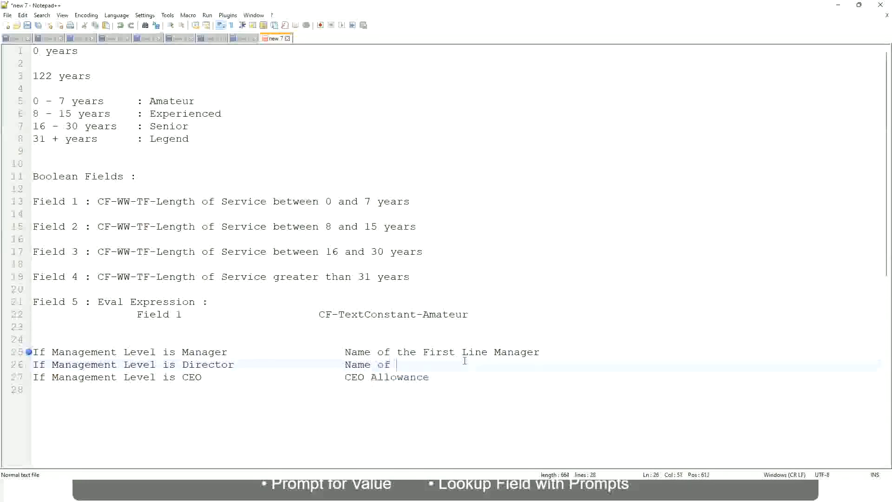
type("First")
key("BackSpace")
key("BackSpace")
key("BackSpace")
key("BackSpace")
key("BackSpace")
key("BackSpace")
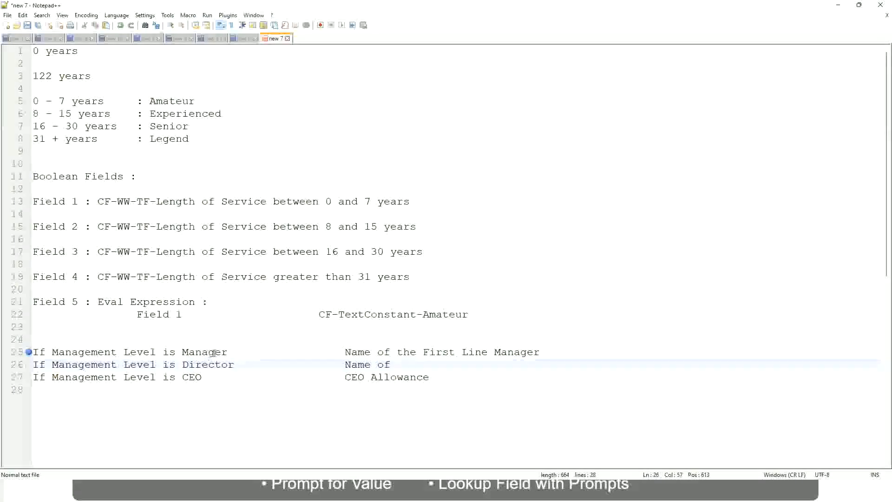
- Change "First" to "Second" in the Manager rule and complete the Director rule's value as "Name of Manager"
double_click(437, 352)
type("Second")
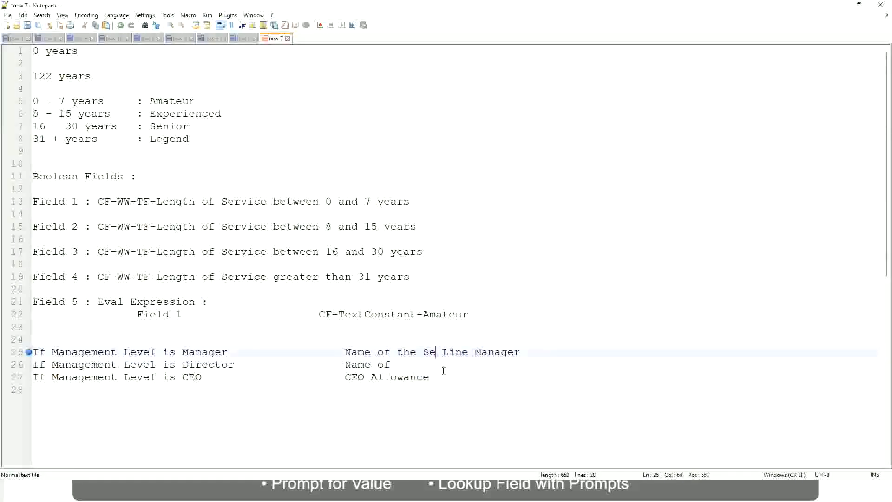
key("BackSpace")
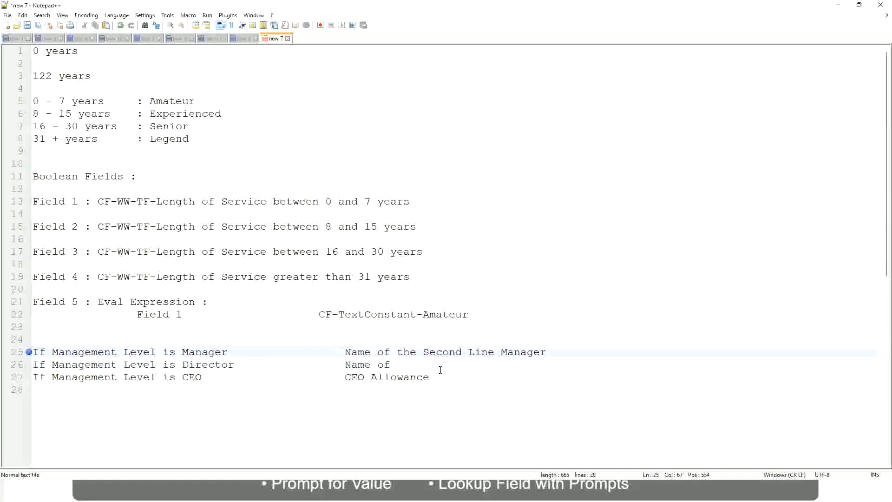
left_click(404, 364)
type("Manager")
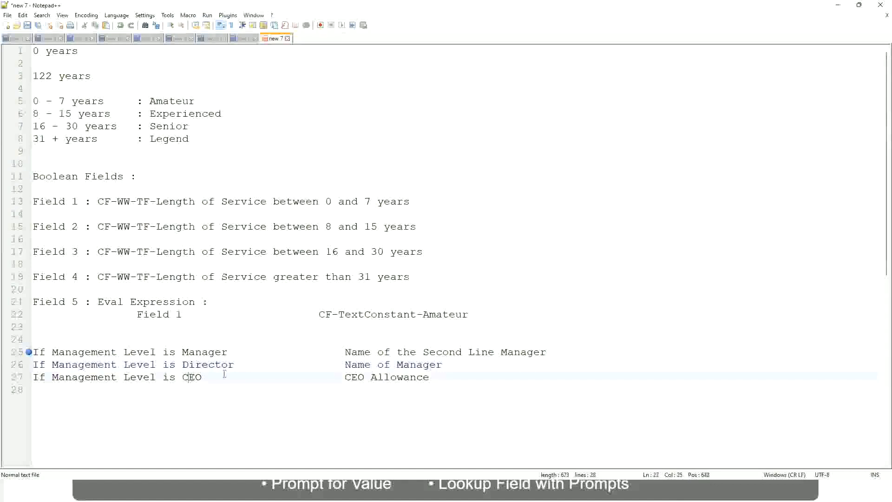
- Replace "CEO Allowance" in the CEO rule with "name of CEO/Himself/Herself"
left_click_drag(344, 377, 441, 376)
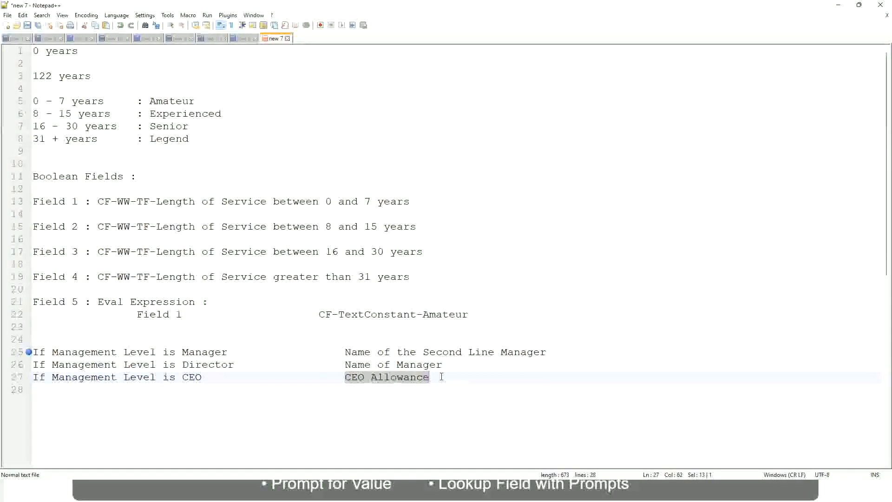
type("name of CEO ")
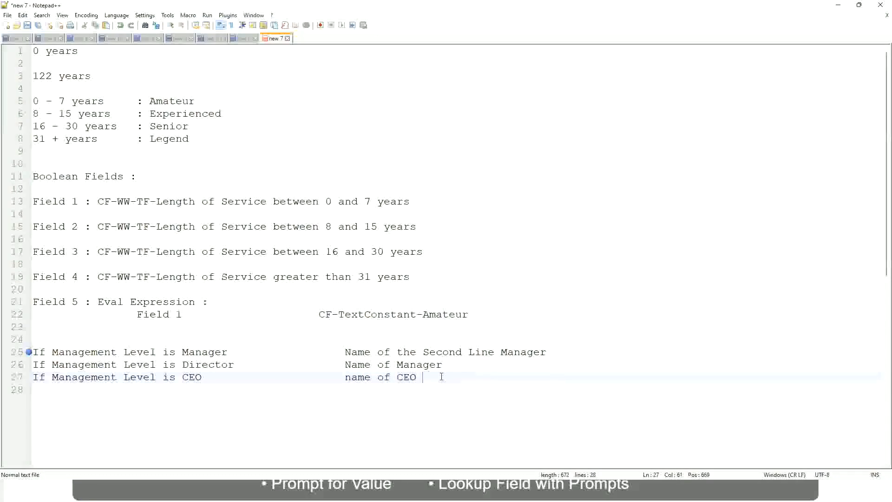
type("/Himself/Herself")
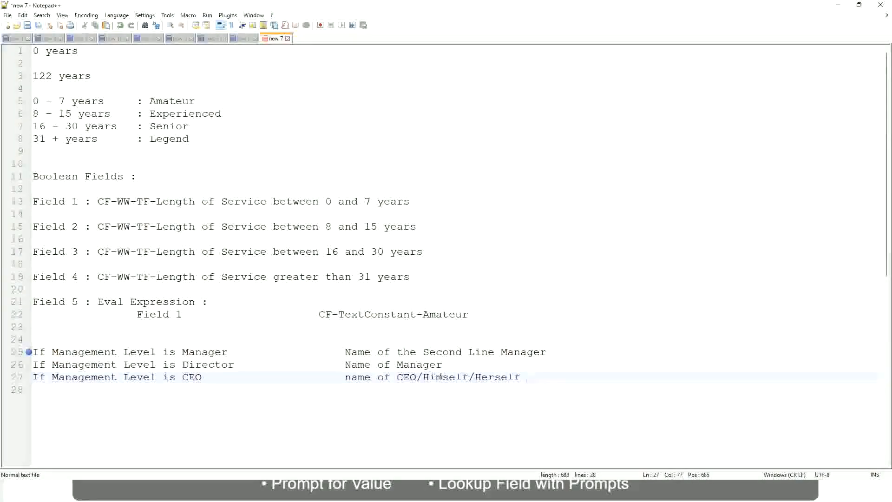
- Review the Manager, Director and CEO rules one by one, and highlight all three lines together
left_click(325, 380)
left_click(136, 352)
left_click(207, 352)
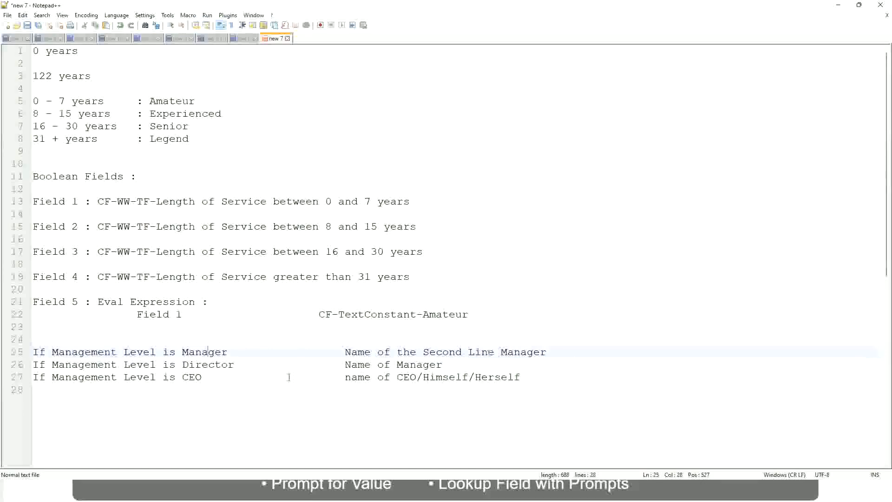
left_click(218, 364)
left_click(442, 365)
left_click(200, 366)
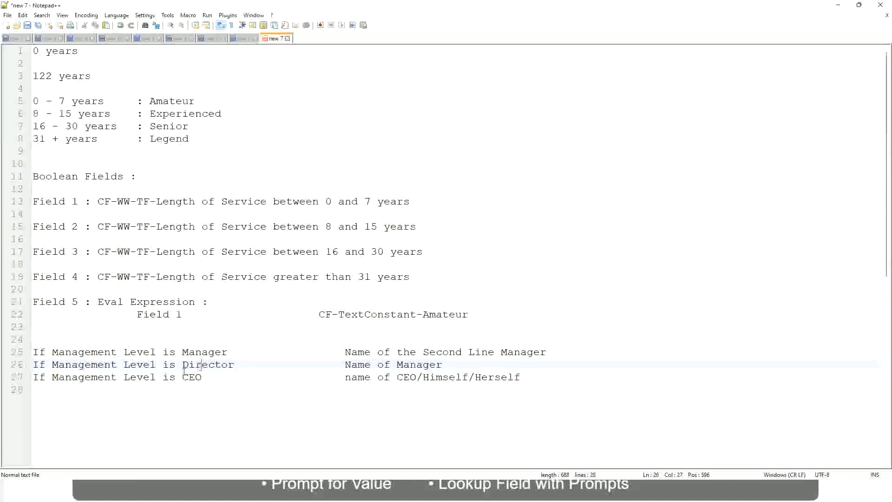
left_click(193, 378)
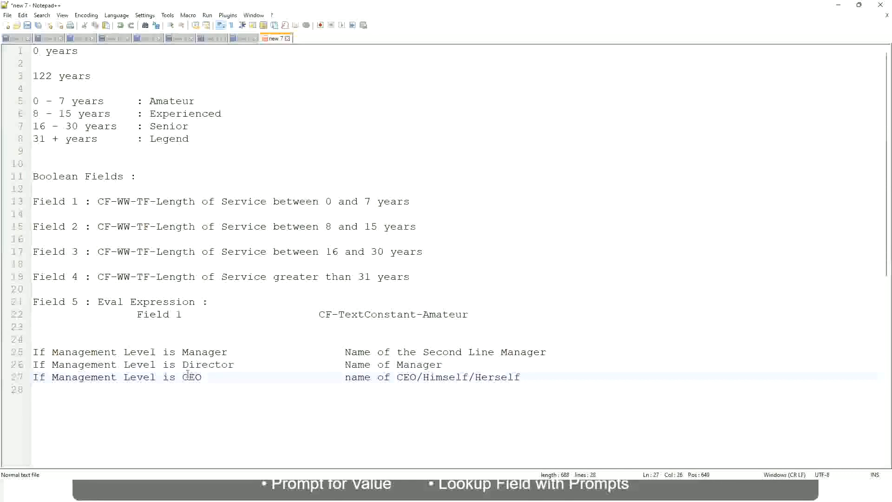
left_click(417, 378)
left_click(525, 377)
left_click_drag(529, 377, 28, 352)
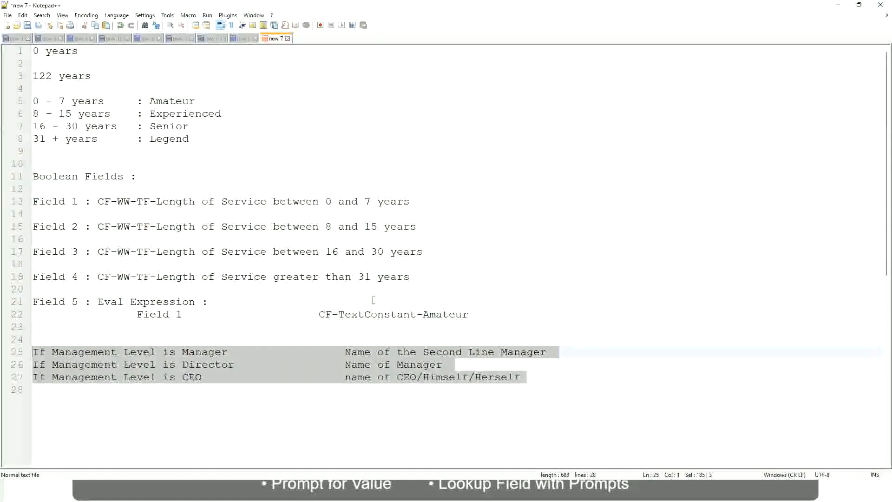
- Examine the Manager rule's value "Name of the Second Line Manager", highlighting the whole phrase
left_click(377, 352)
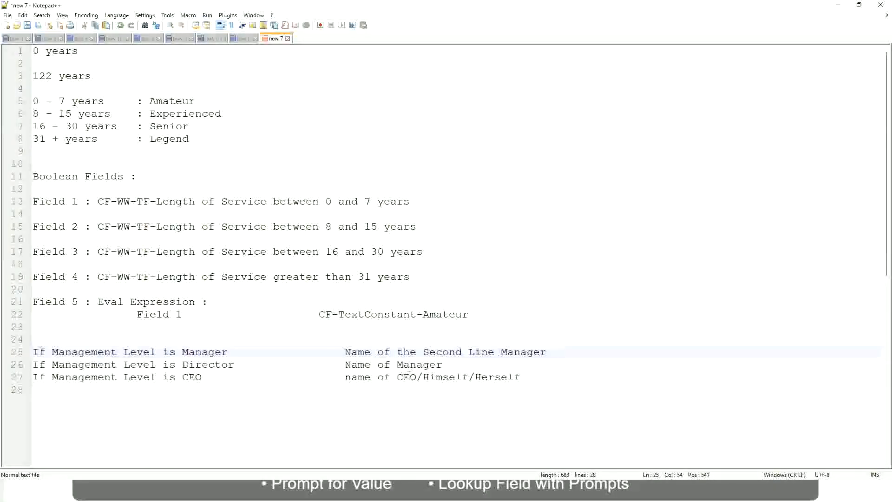
left_click(344, 351)
left_click_drag(345, 351, 546, 352)
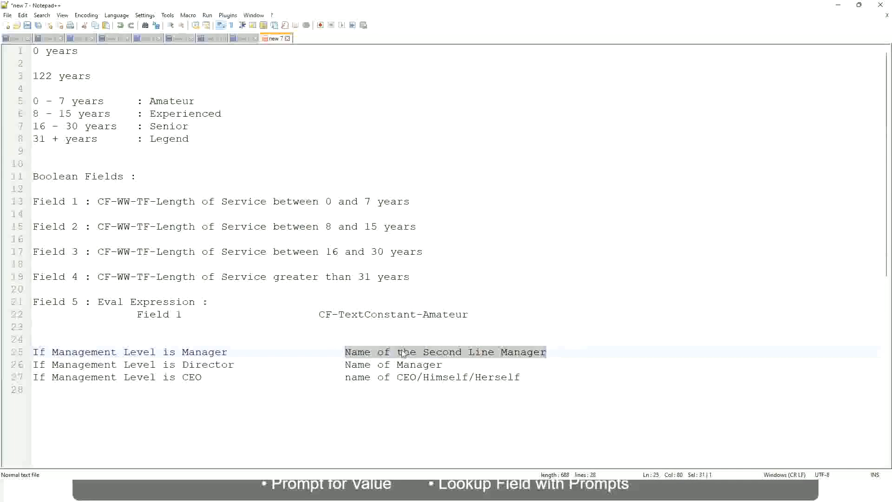
left_click(417, 354)
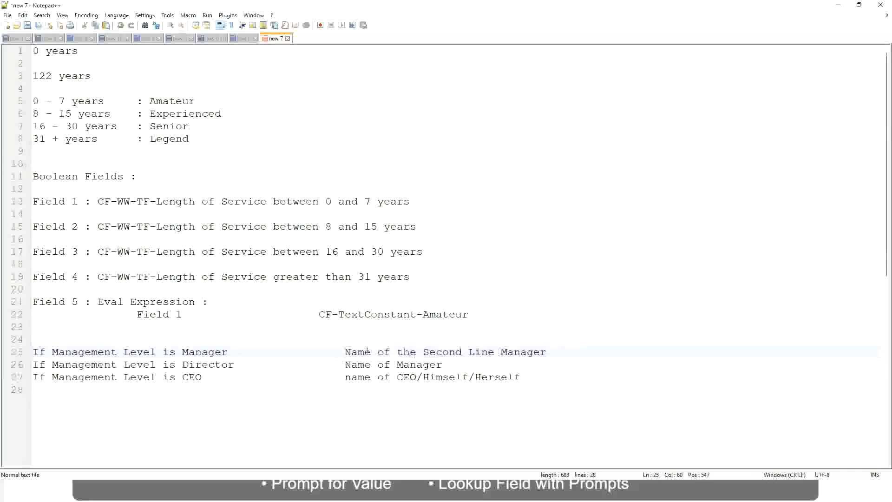
left_click_drag(344, 352, 548, 351)
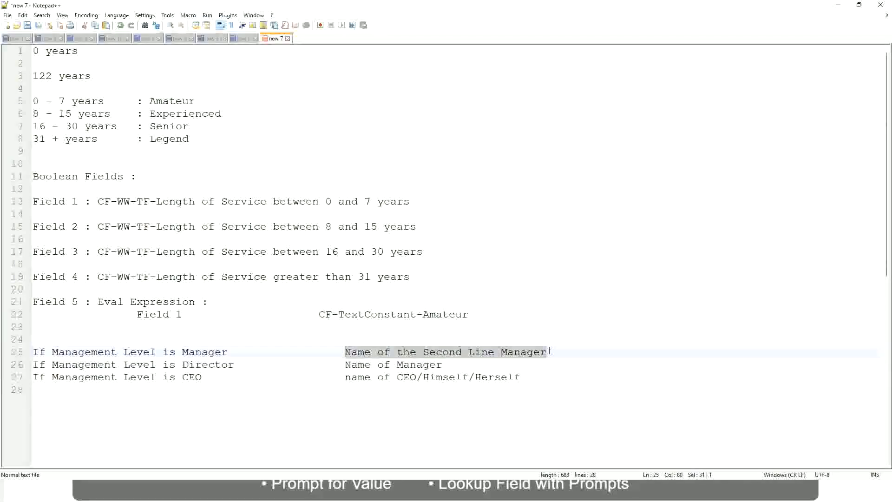
left_click(457, 353)
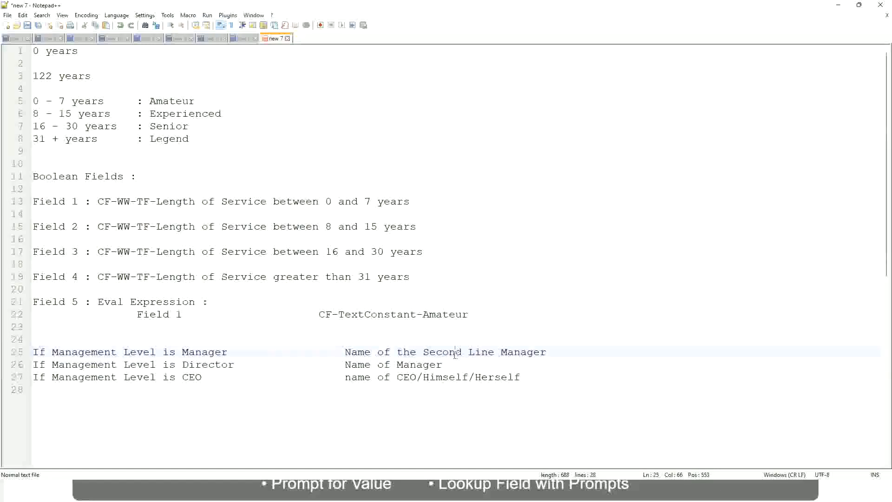
left_click(232, 352)
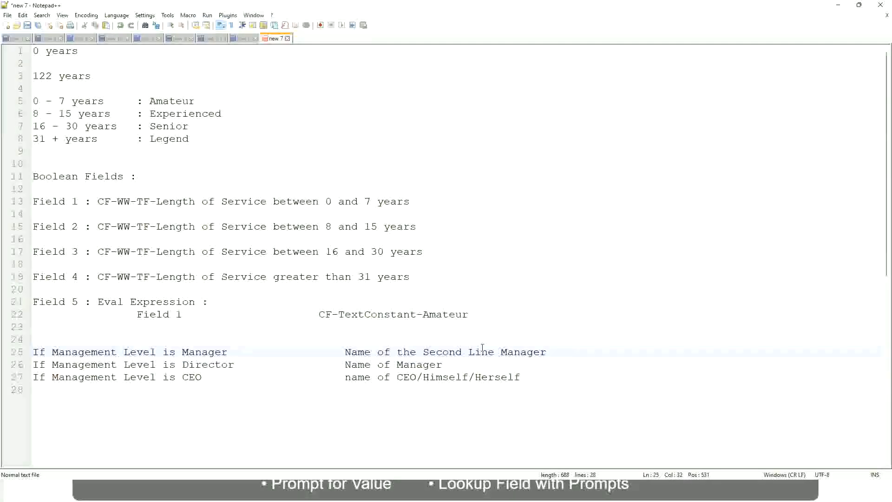
left_click(457, 350)
left_click_drag(487, 351, 495, 351)
left_click(560, 350)
left_click(527, 346)
- Compare the experience labels Amateur, Experienced, Senior and Legend with the name values in the management level rules
double_click(173, 102)
double_click(180, 113)
double_click(171, 126)
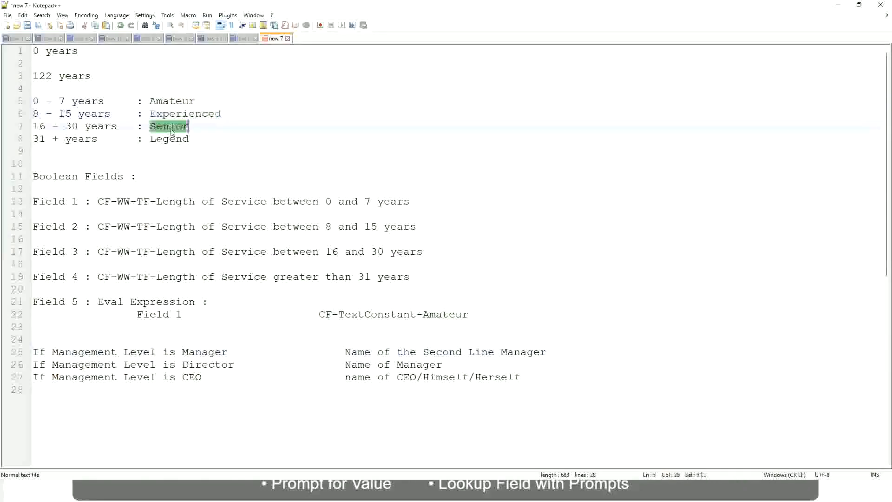
left_click(169, 139)
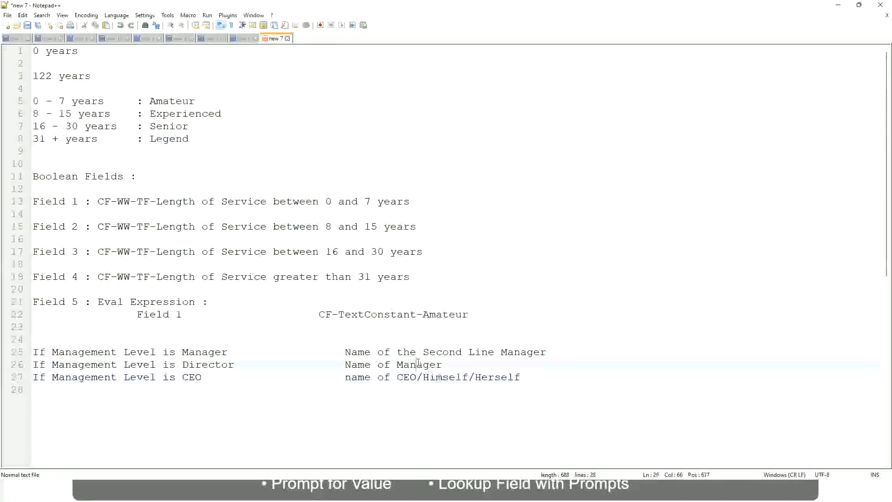
left_click(428, 352)
left_click(241, 367)
- Switch to Workday and close the save confirmation of the Lookup Range Band calculated field
key("alt+Tab")
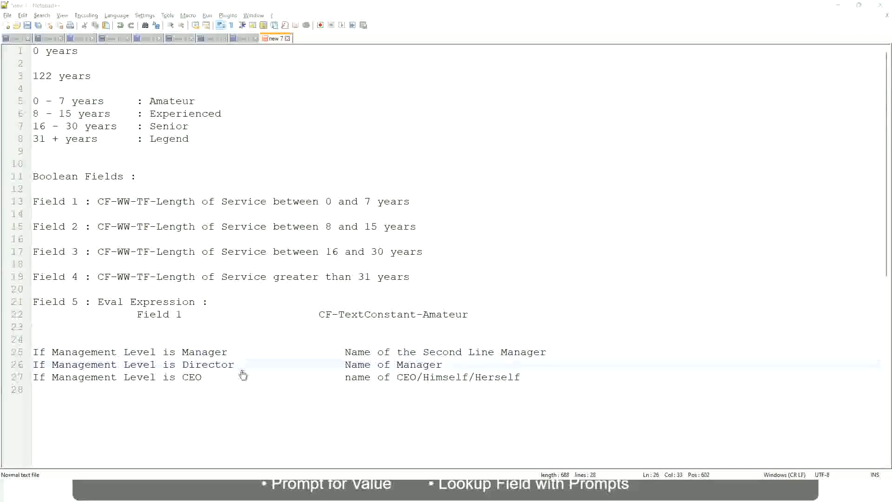
scroll(330, 158, "down", 4)
scroll(346, 178, "up", 4)
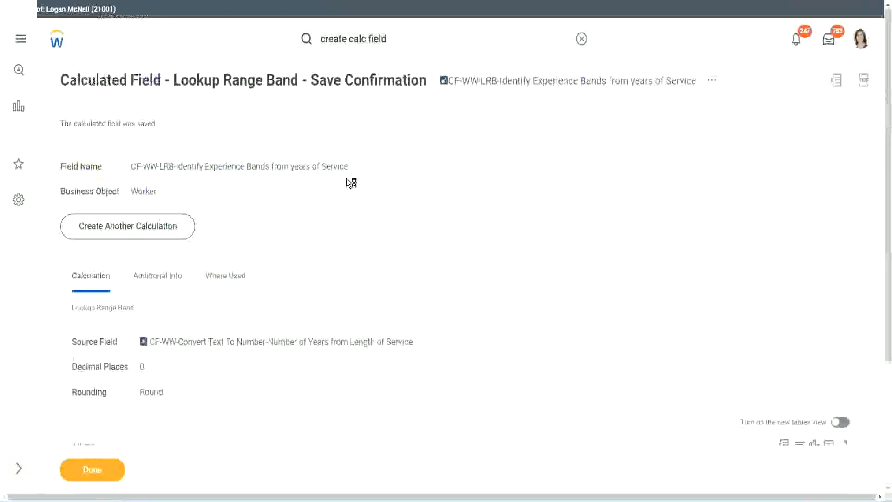
right_click(523, 86)
left_click(552, 139)
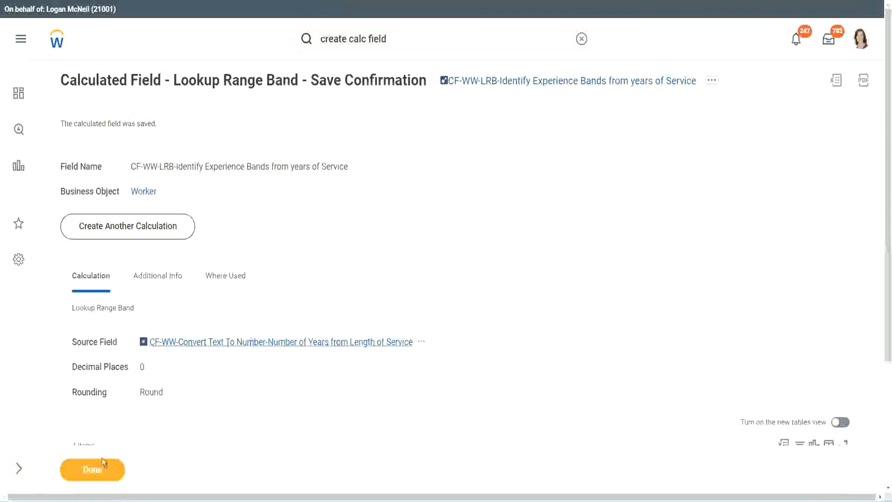
left_click(86, 473)
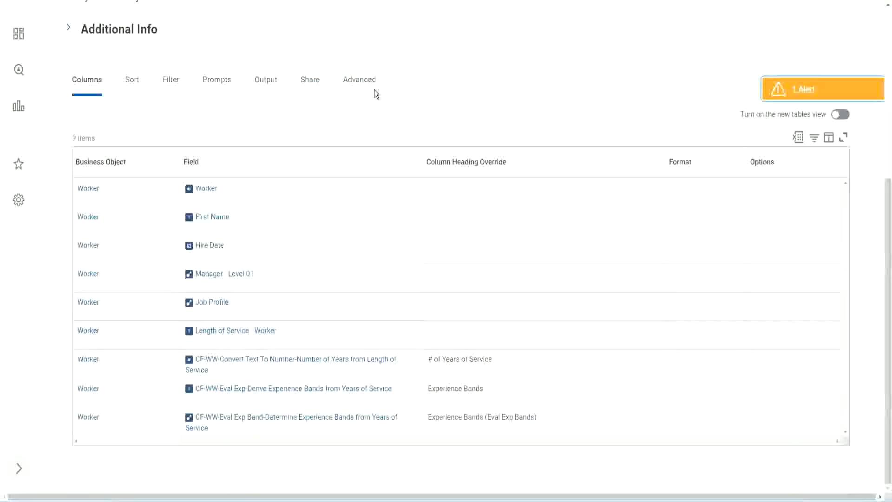
- Open the WW Employee Details custom report for editing
left_click(375, 90)
scroll(388, 125, "up", 6)
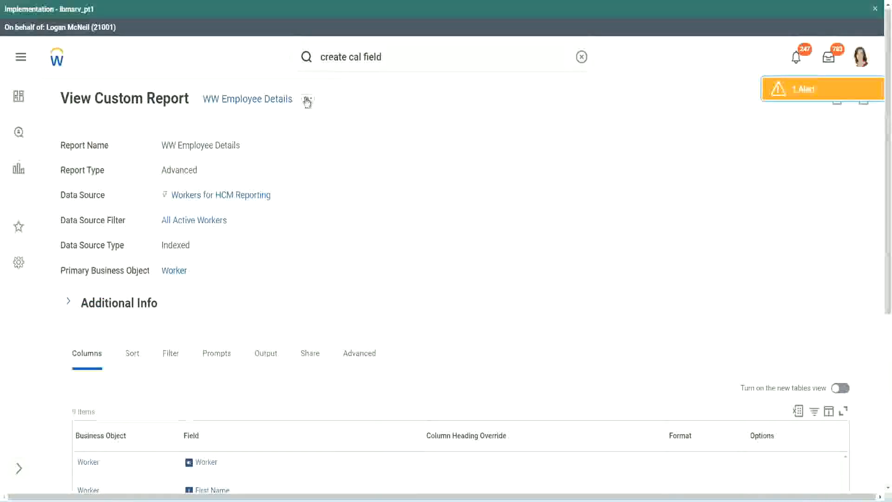
left_click(307, 99)
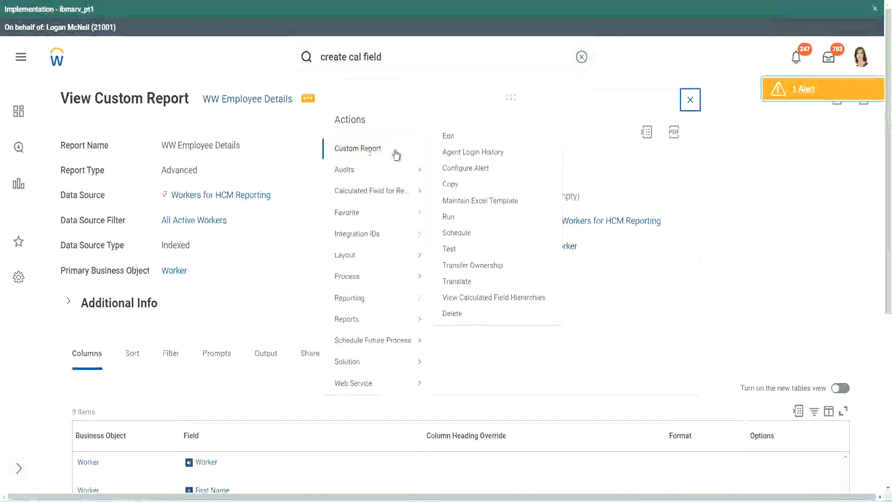
left_click(453, 138)
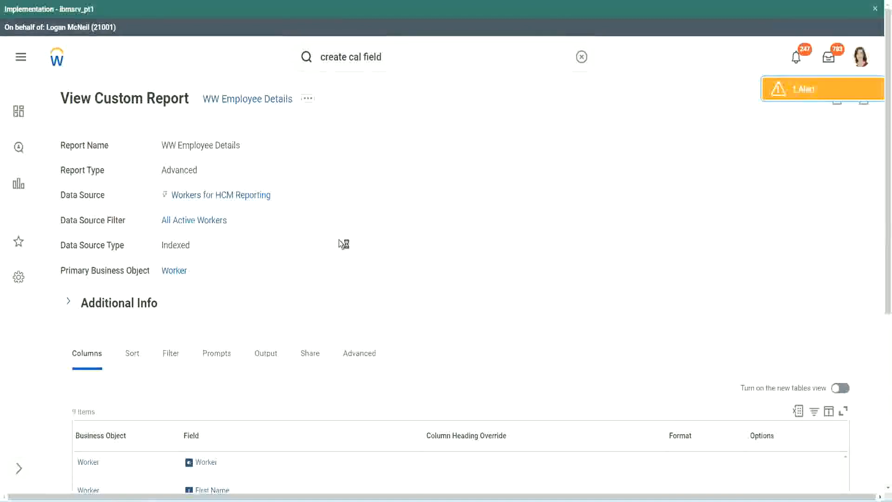
scroll(339, 241, "down", 5)
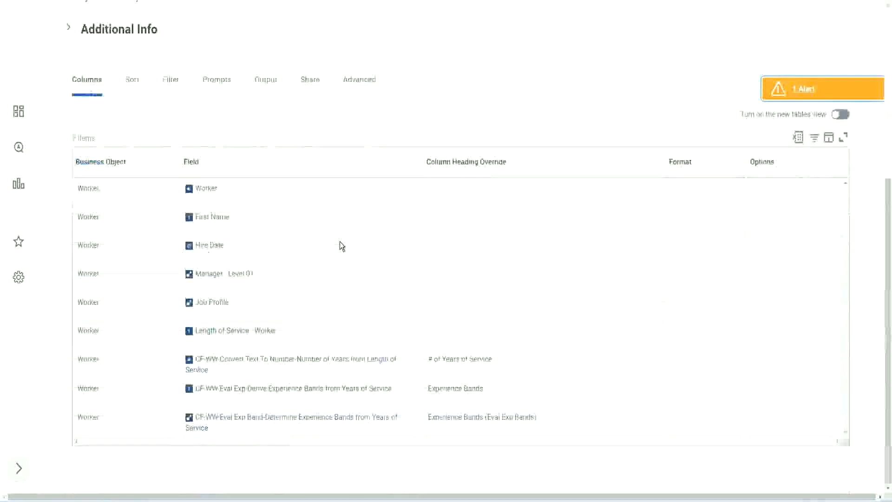
- Add a Worker column after the last report column using the field CF-WW-LRB-Identify Experience Bands from years of Service
scroll(335, 259, "down", 7)
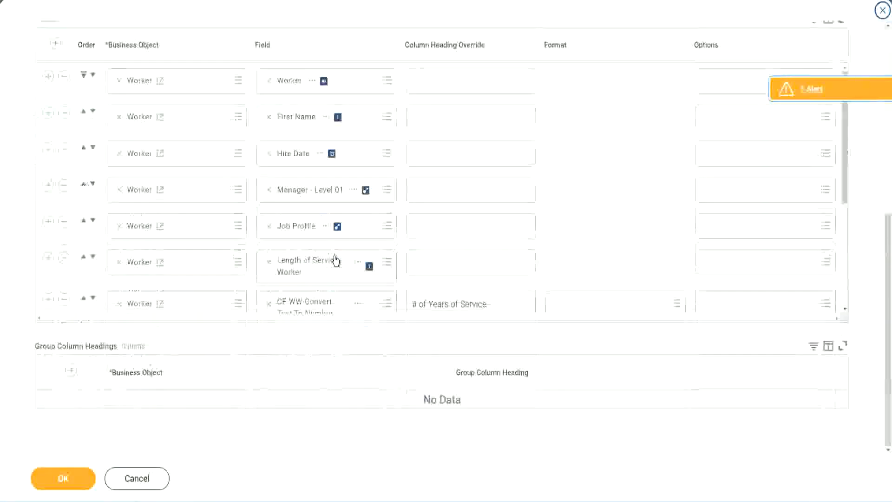
scroll(205, 269, "down", 5)
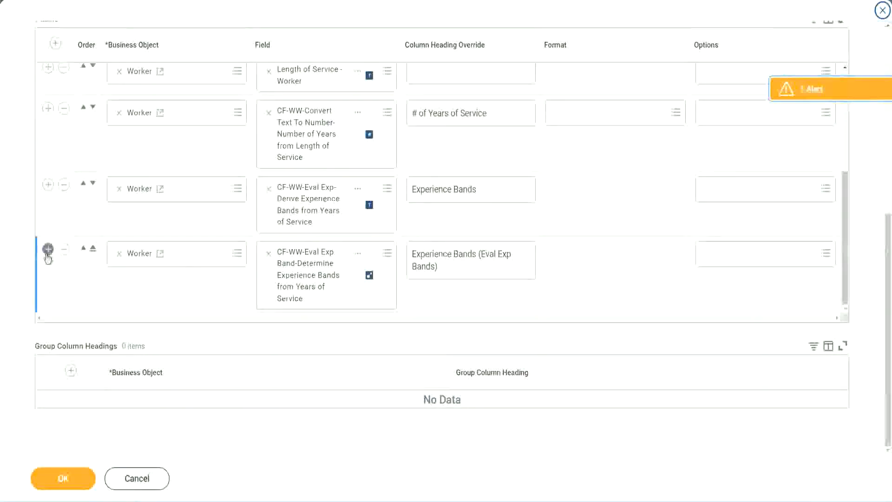
left_click(47, 251)
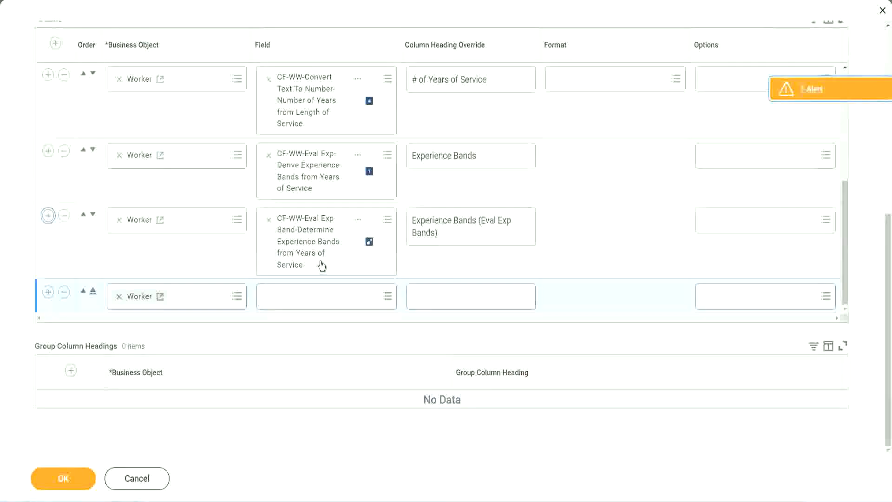
left_click(303, 296)
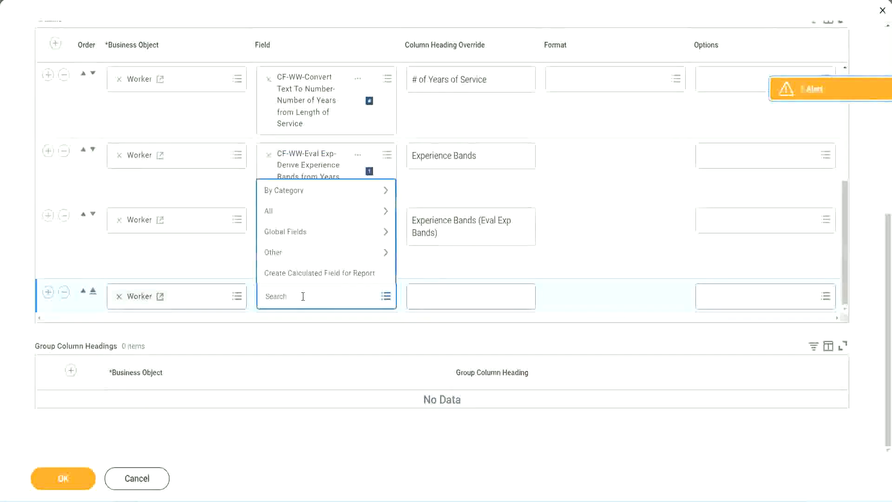
key("ctrl+v")
key("Return")
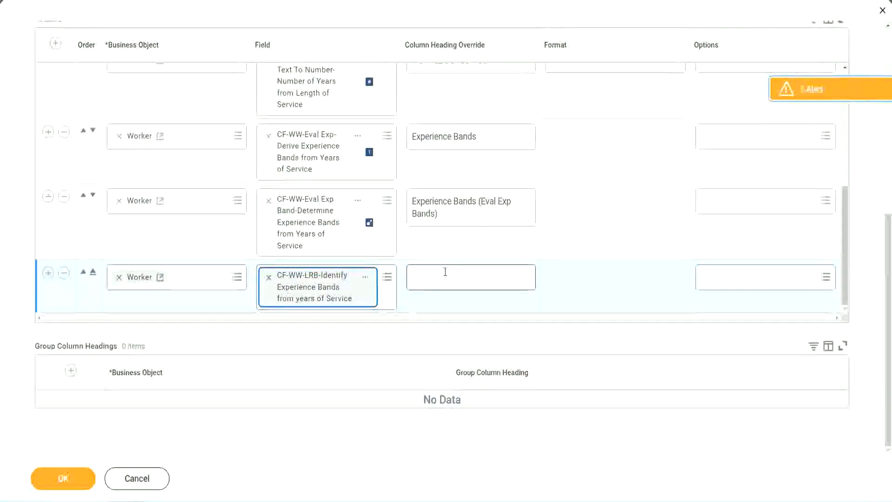
- Set the new column's heading override to "Experience Bands (LRB)"
left_click(445, 272)
type("Ex")
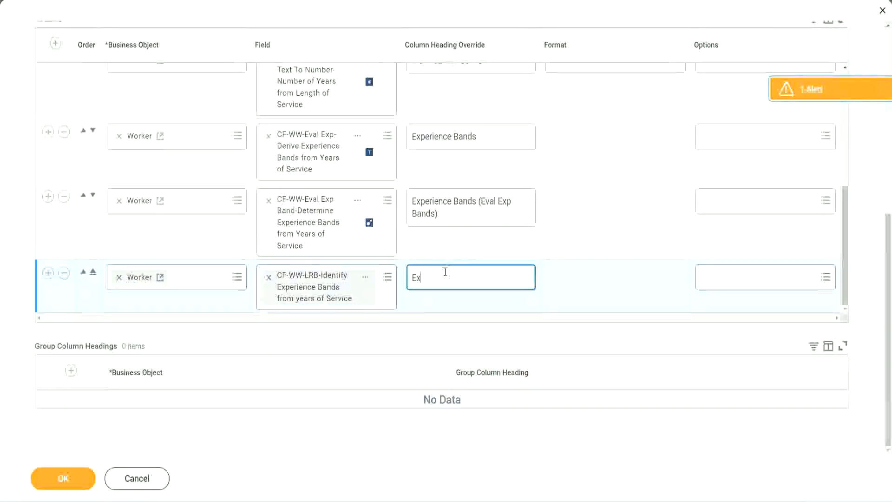
type("perienc")
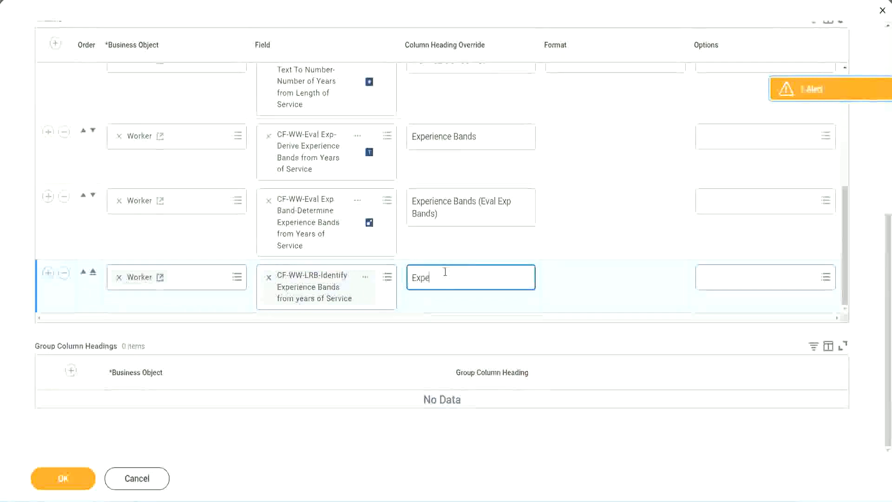
key("BackSpace")
key("BackSpace")
key("BackSpace")
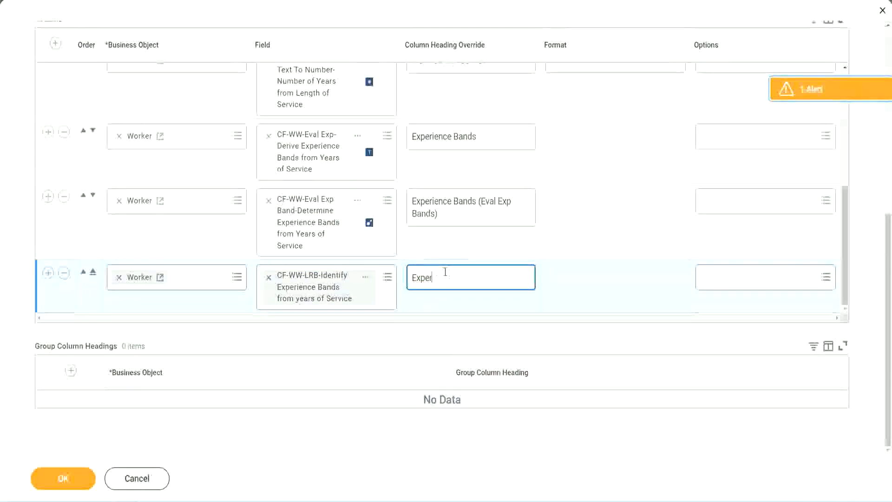
type("ence Bands (LRB")
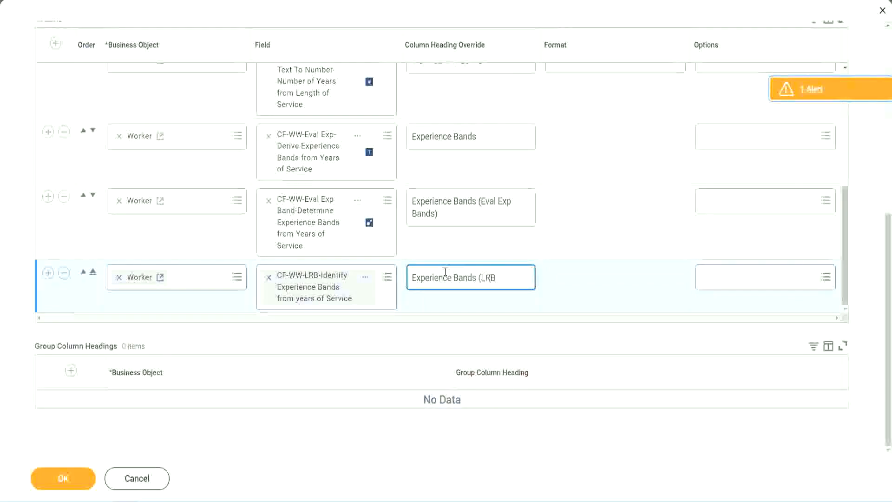
type(")")
- Save the report definition and run WW Employee Details with all worker type prompts left blank
left_click(78, 487)
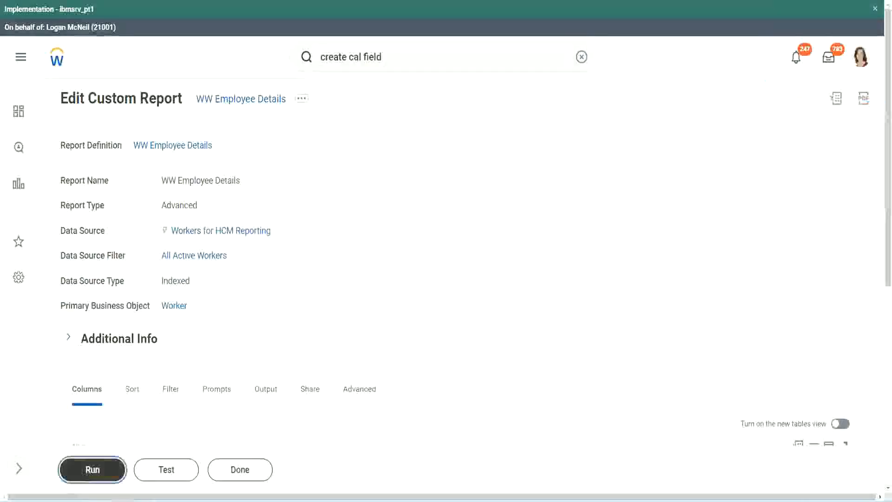
left_click(93, 470)
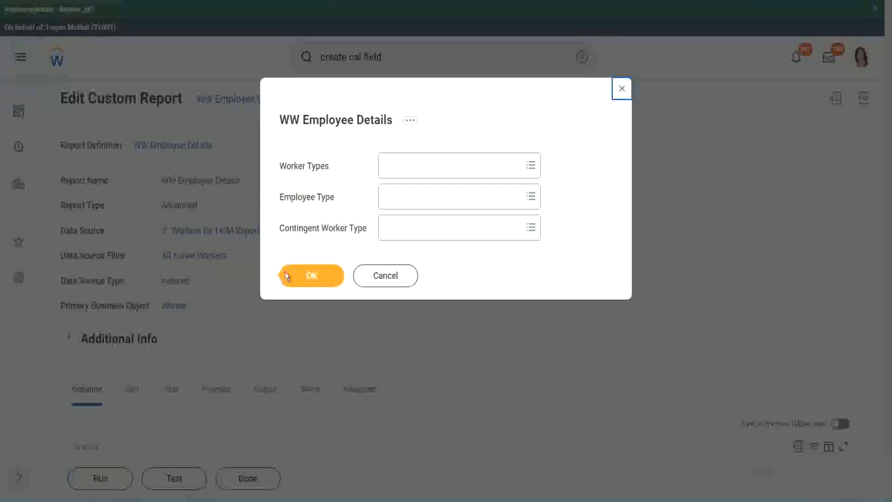
left_click(316, 278)
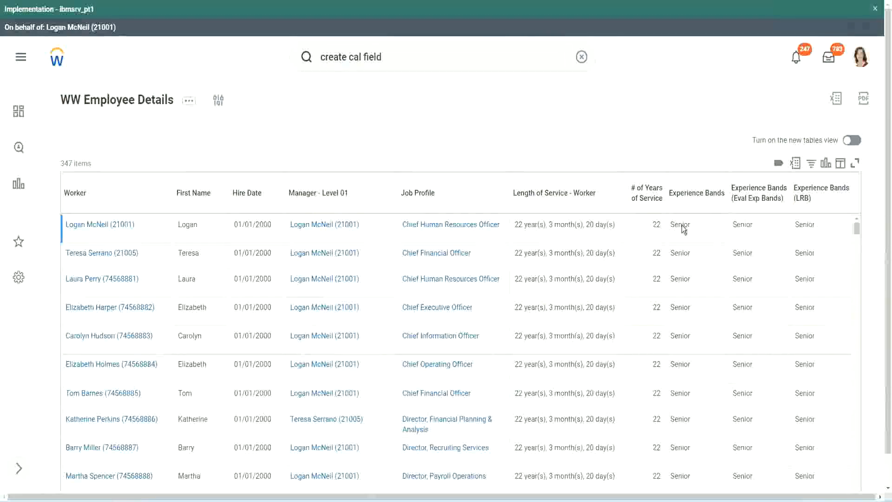
- Compare the Experience Bands, Experience Bands (Eval Exp Bands) and Experience Bands (LRB) columns across the workers in the report output
double_click(682, 225)
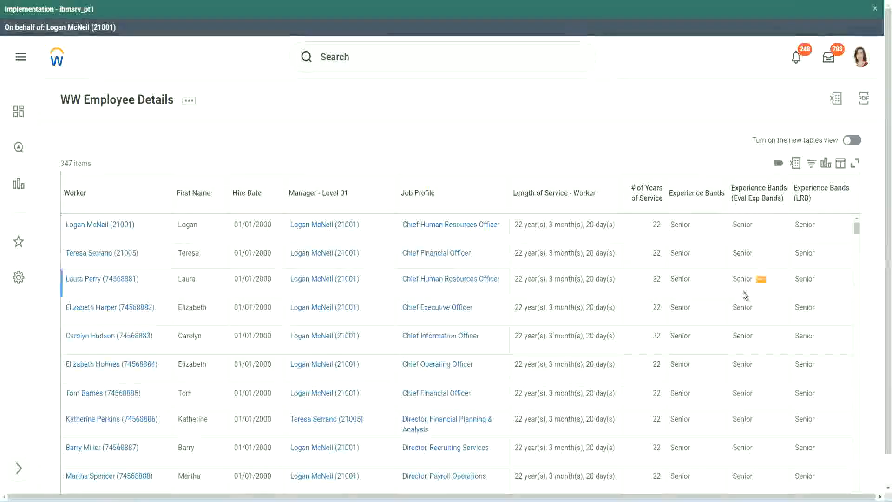
scroll(742, 292, "down", 10)
scroll(738, 319, "down", 3)
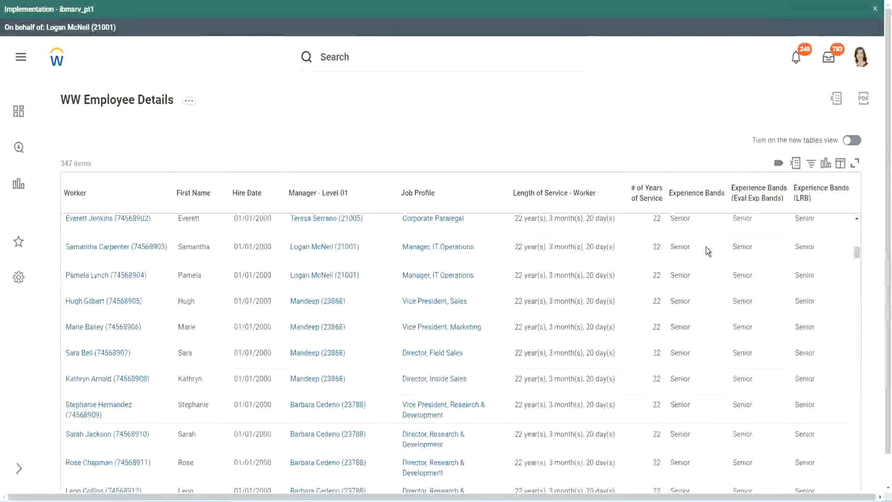
scroll(701, 380, "down", 3)
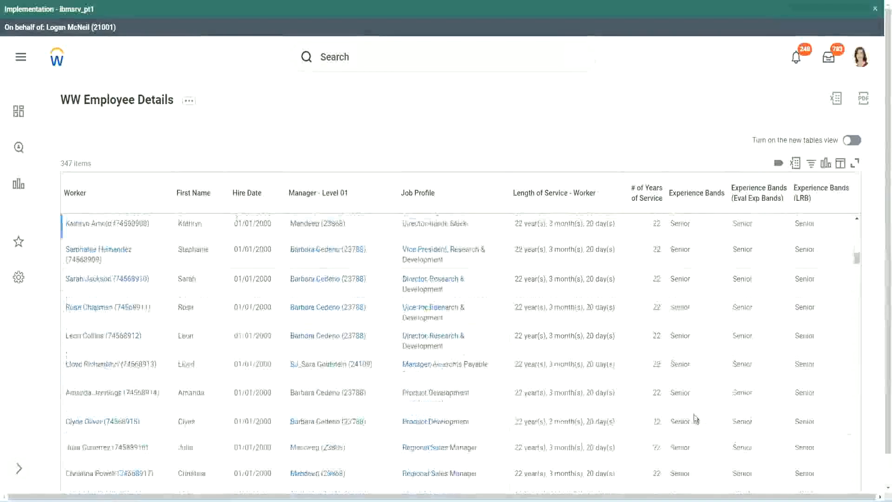
scroll(697, 330, "down", 1)
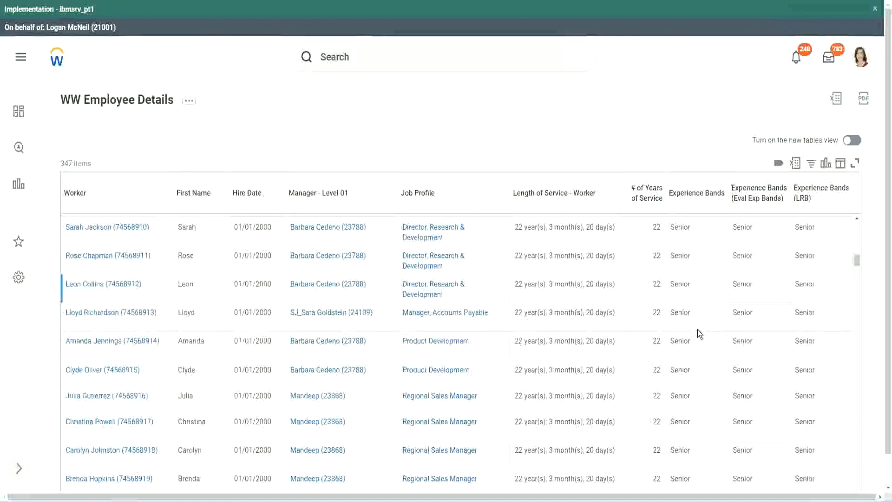